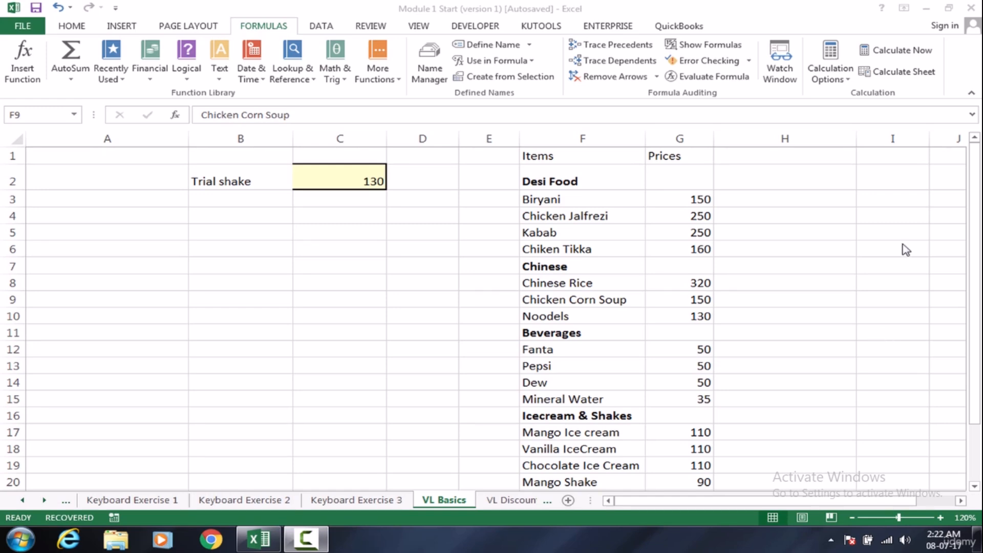
- Enter Dew as the lookup item in cell B2
{"action": "left_click", "coordinate": [587, 232]}
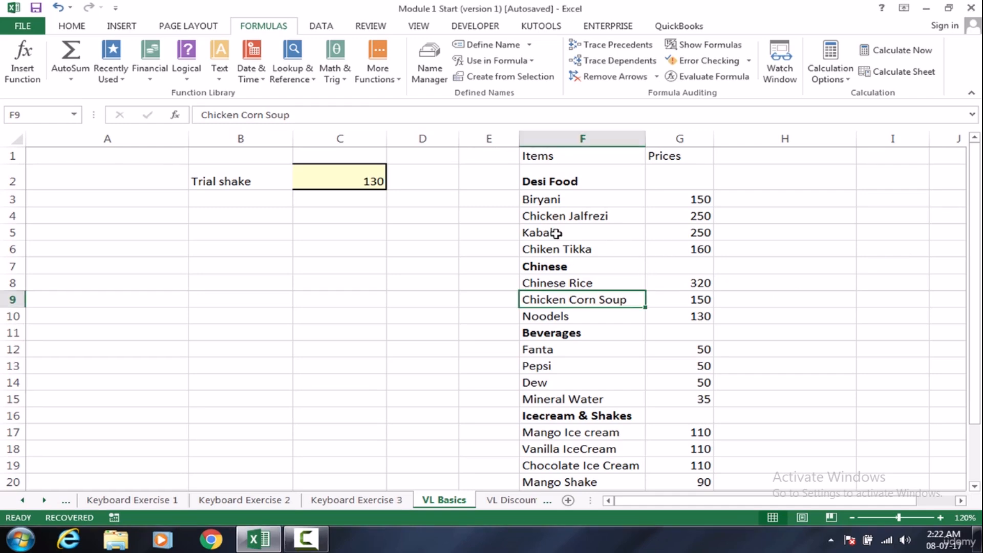
{"action": "left_click", "coordinate": [556, 233]}
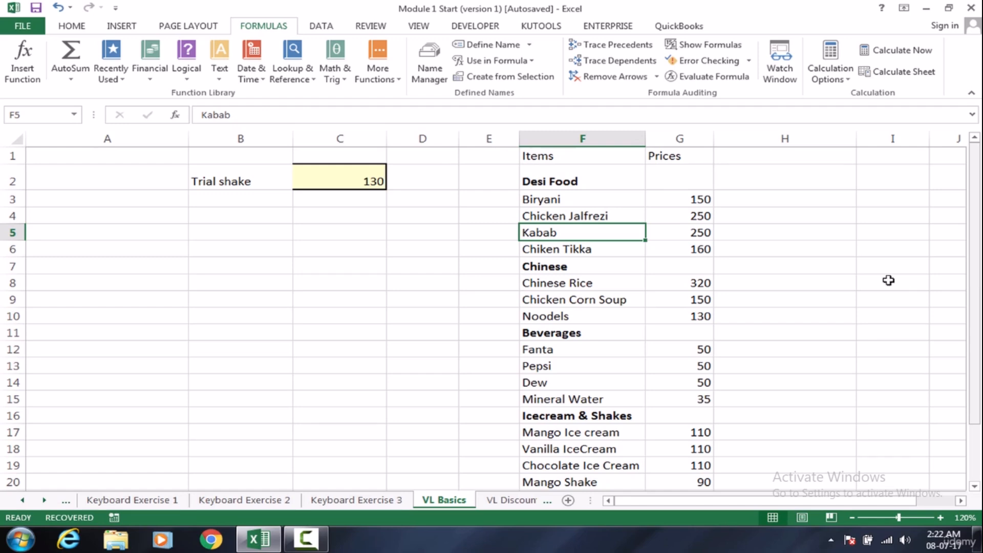
{"action": "left_click", "coordinate": [217, 182]}
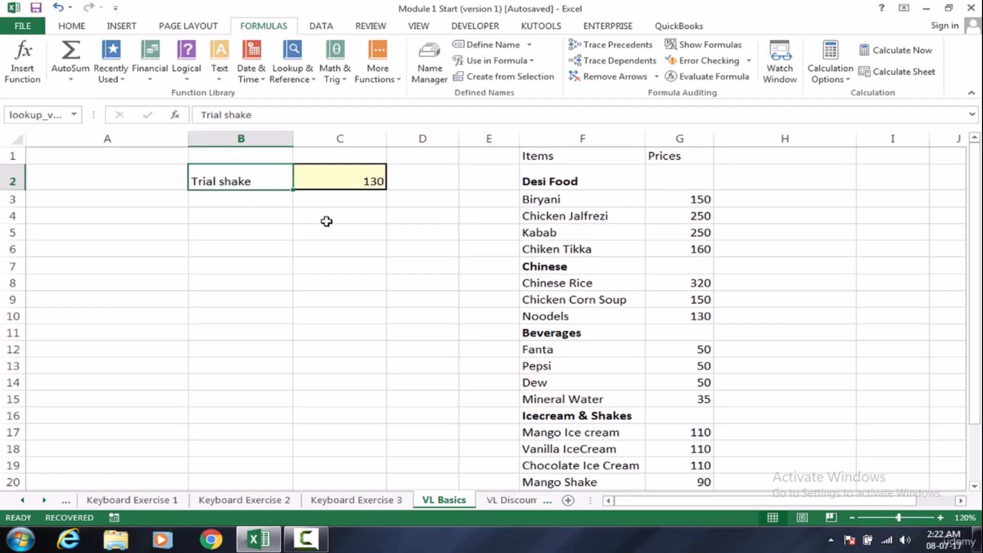
{"action": "type", "text": "Dew"}
{"action": "key", "text": "Return"}
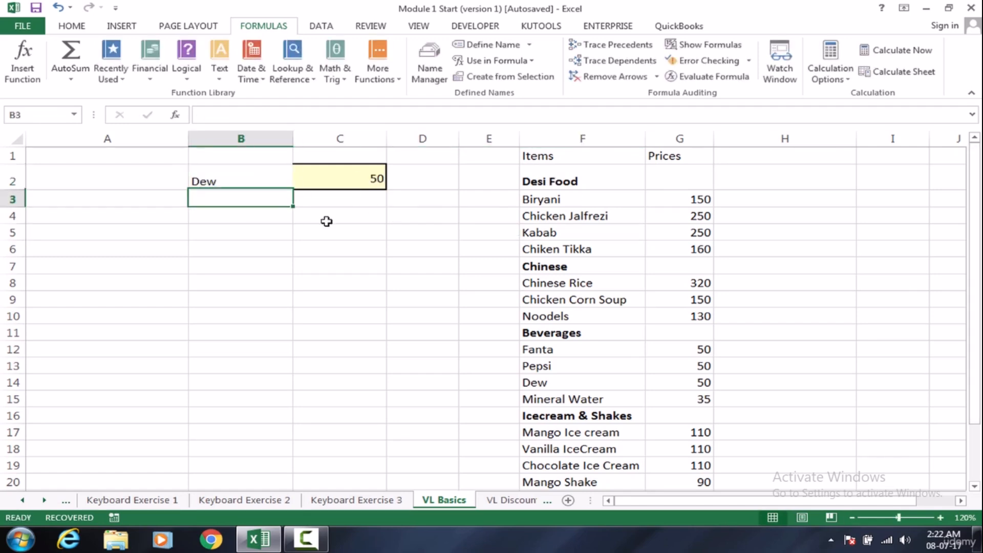
- Examine the VLOOKUP formula in cell C2 and the lookup cell B2 it refers to
{"action": "left_click", "coordinate": [271, 184]}
{"action": "left_click", "coordinate": [335, 178]}
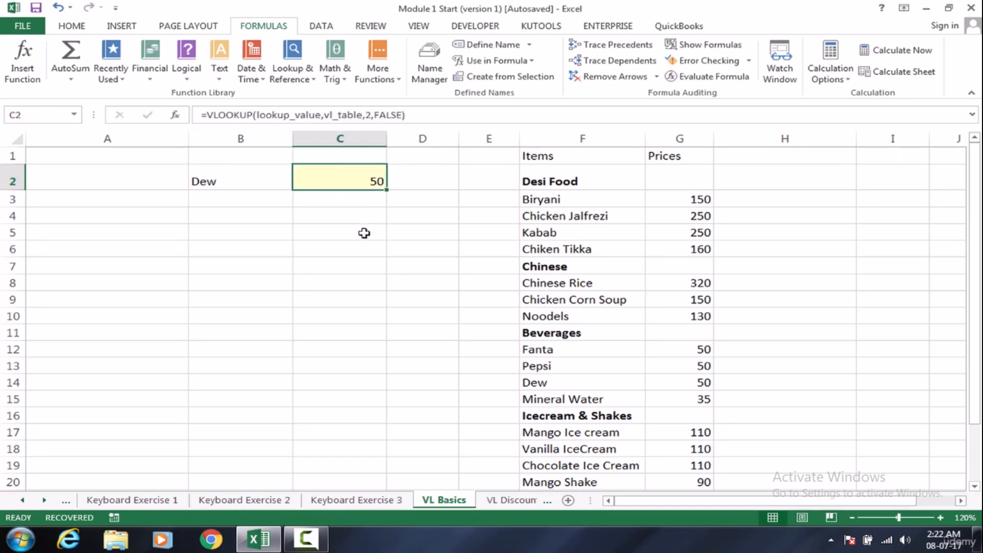
{"action": "left_click", "coordinate": [265, 179]}
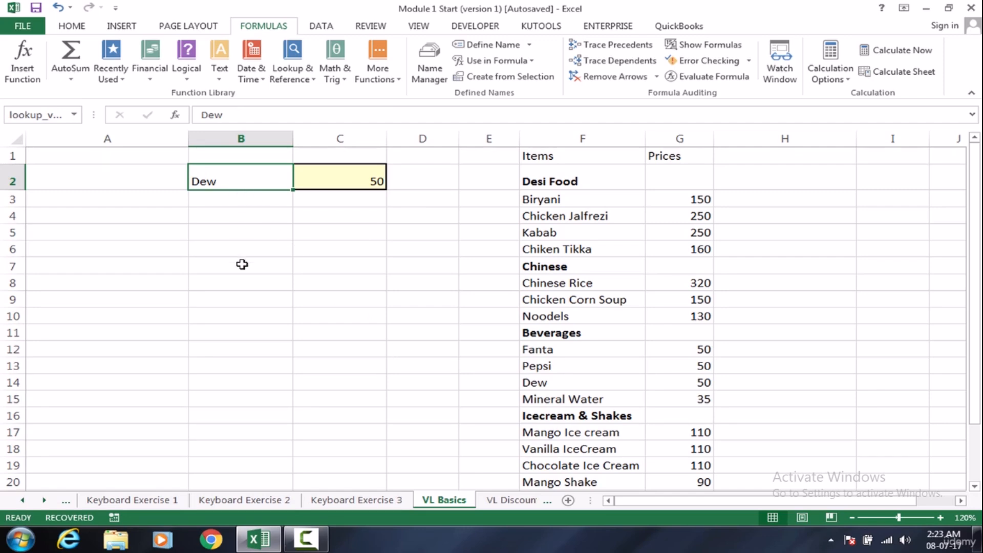
{"action": "left_click", "coordinate": [330, 180]}
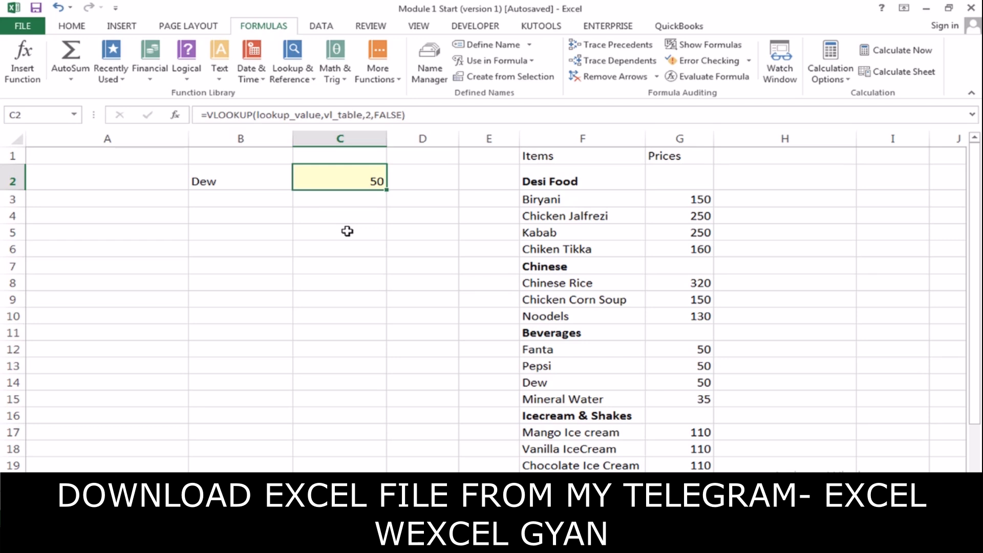
{"action": "left_click", "coordinate": [258, 173]}
{"action": "left_click", "coordinate": [367, 295]}
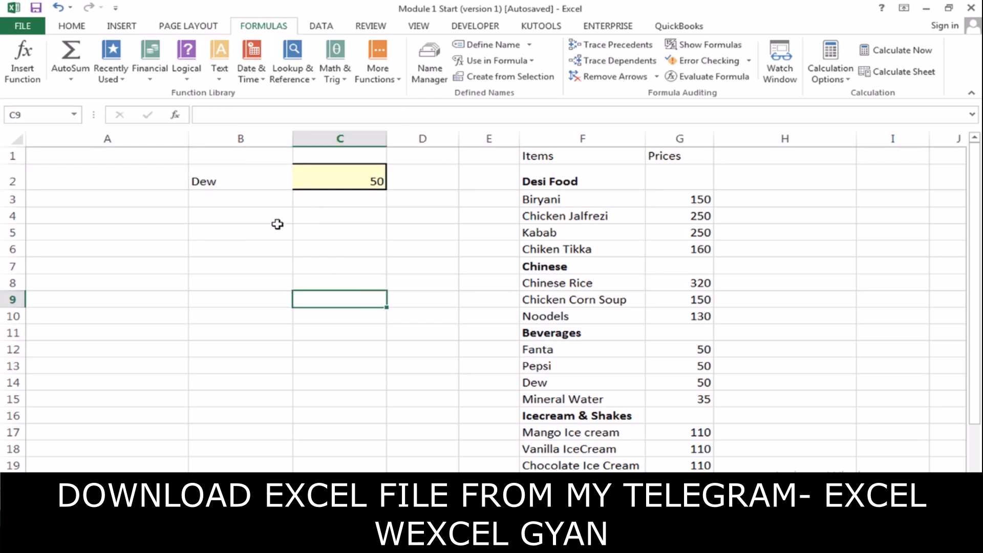
{"action": "left_click", "coordinate": [227, 182]}
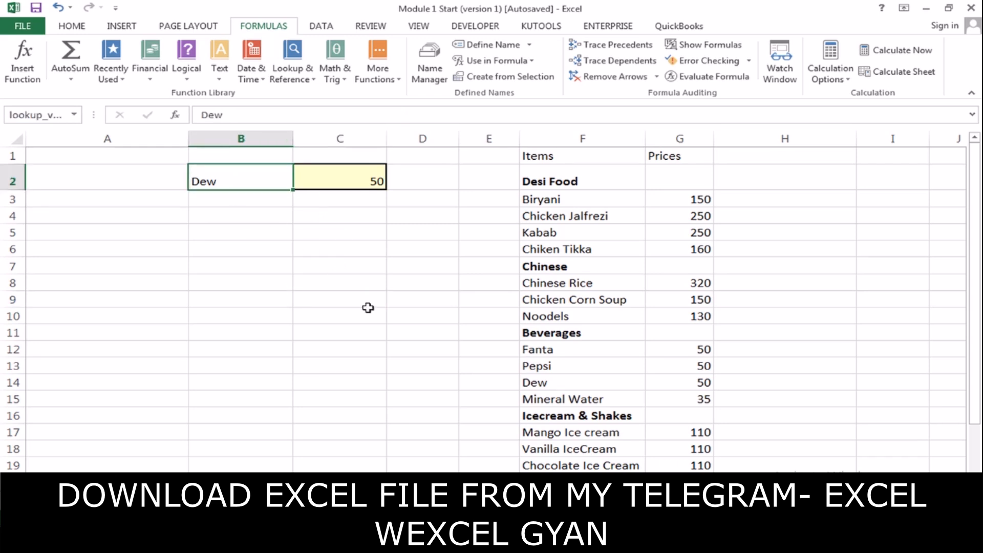
- Examine the item list in column F and the range covered by the name vl_table
{"action": "left_click", "coordinate": [573, 266]}
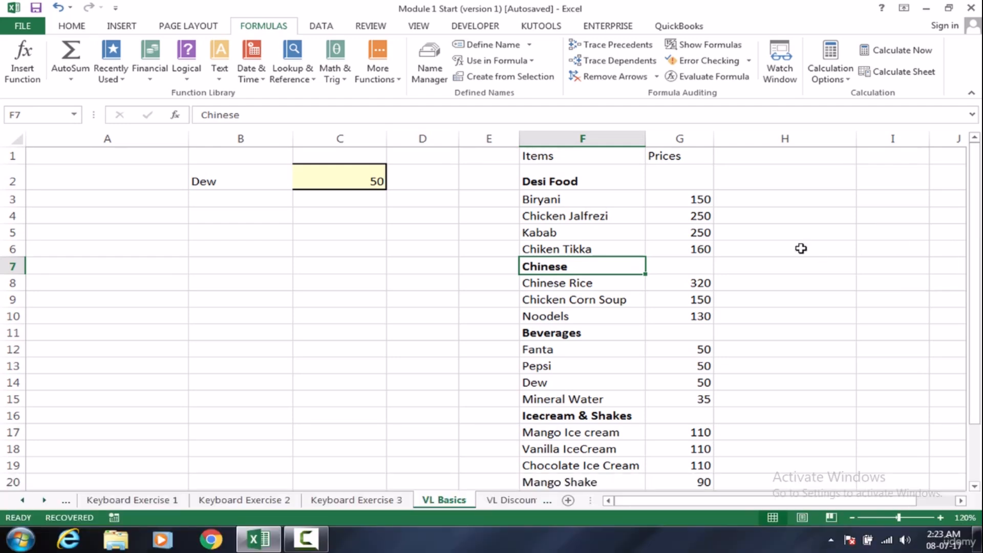
{"action": "left_click", "coordinate": [599, 174]}
{"action": "key", "text": "ctrl+shift+Down"}
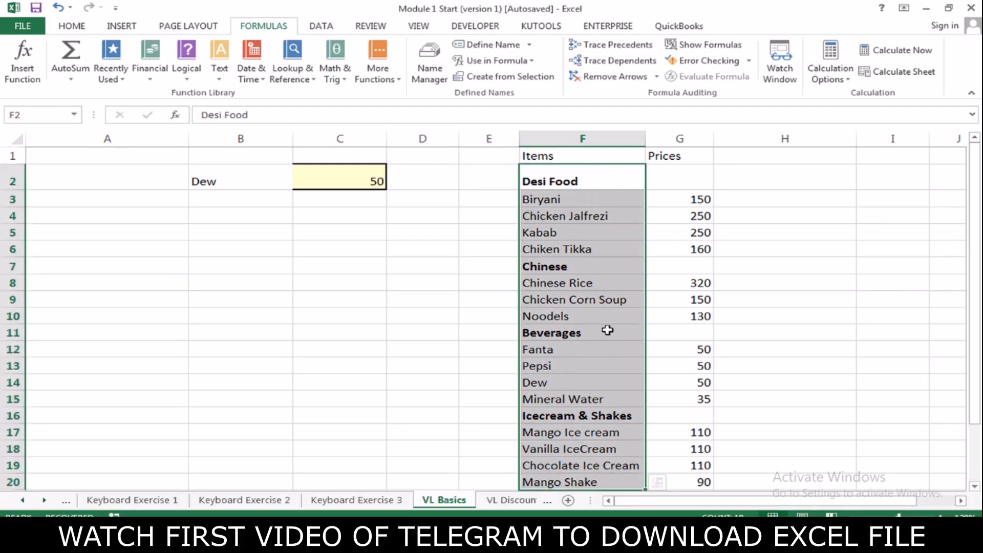
{"action": "left_click", "coordinate": [607, 330]}
{"action": "left_click", "coordinate": [260, 180]}
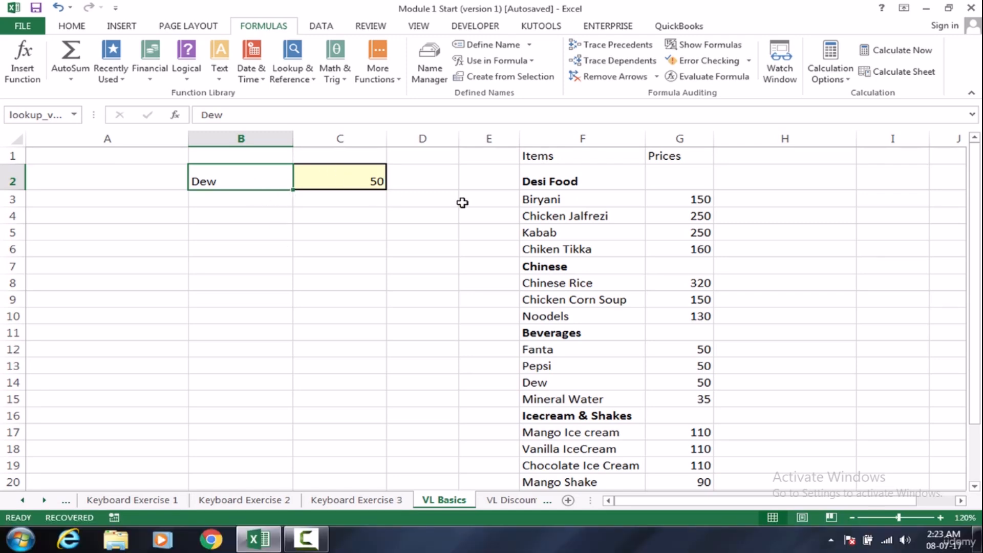
{"action": "left_click", "coordinate": [561, 183]}
{"action": "left_click_drag", "start_coordinate": [976, 192], "coordinate": [975, 194]}
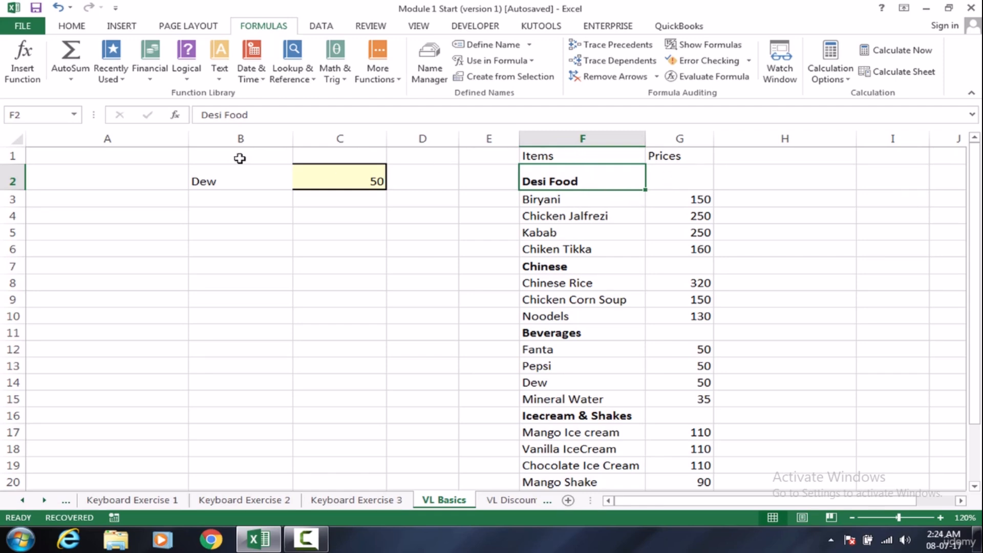
{"action": "left_click", "coordinate": [74, 114]}
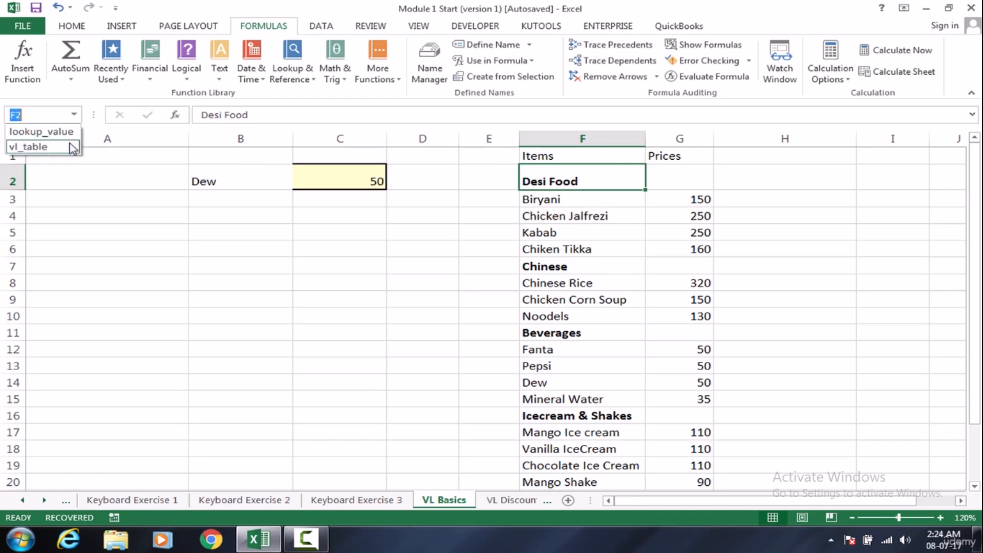
{"action": "left_click", "coordinate": [41, 146]}
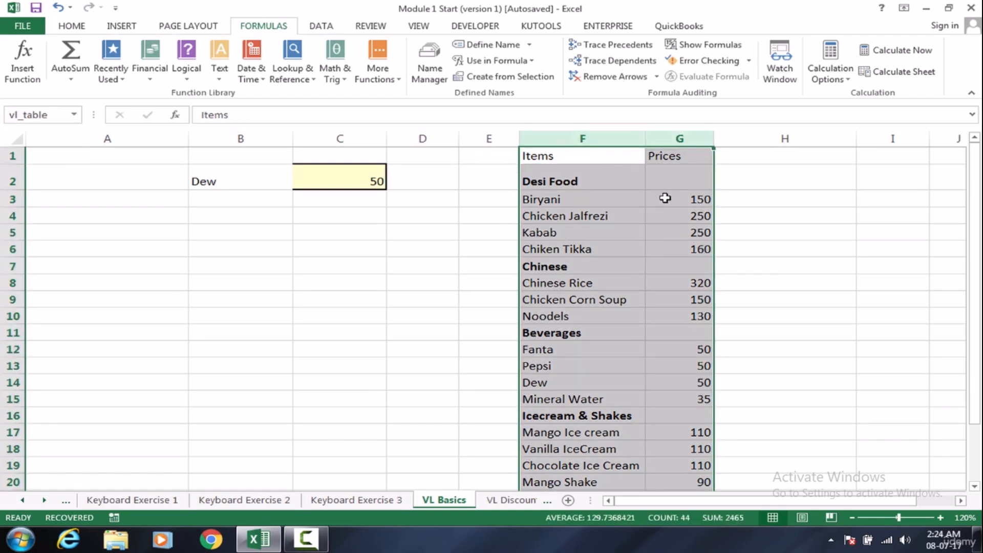
{"action": "left_click", "coordinate": [604, 211]}
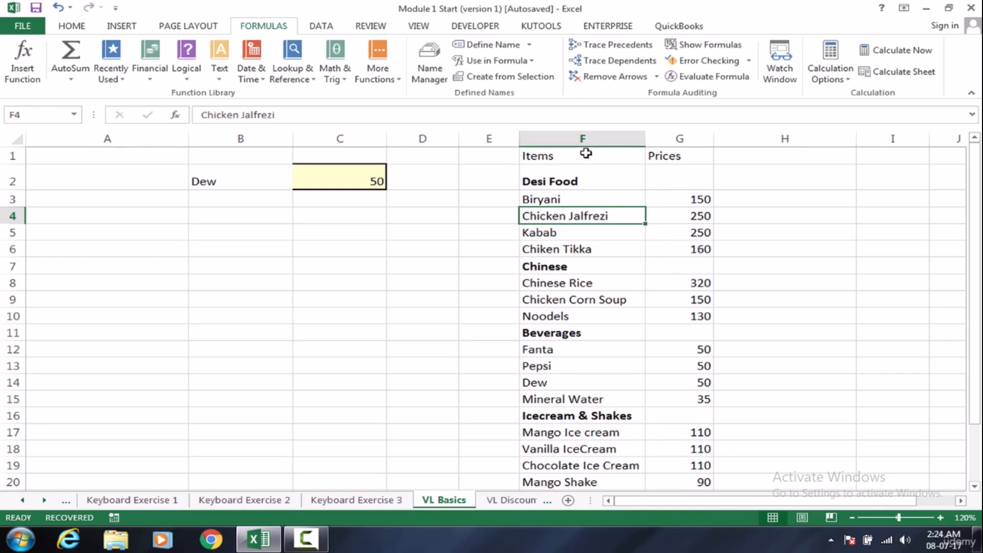
- Name the whole Items column F menu and check that the name applies to it
{"action": "left_click", "coordinate": [580, 137]}
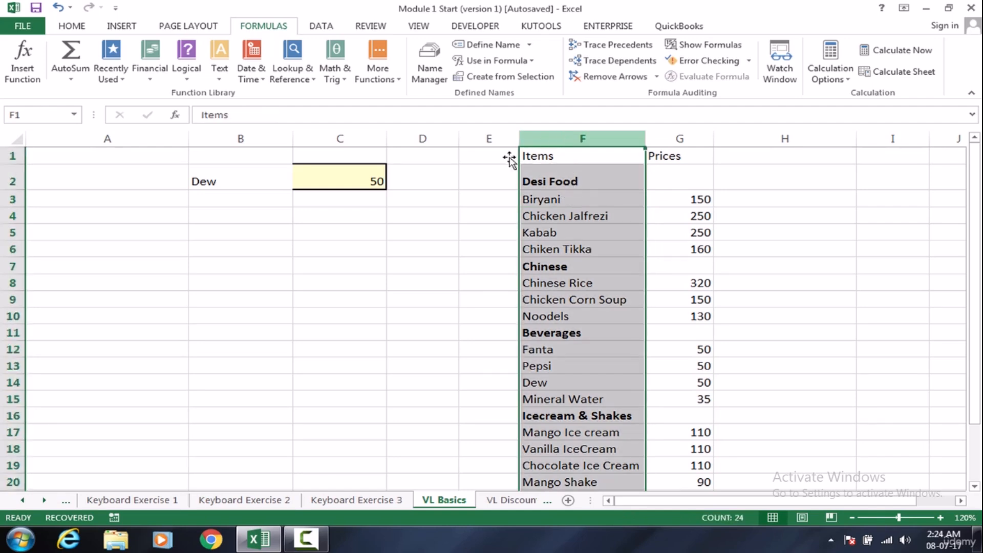
{"action": "left_click", "coordinate": [54, 117]}
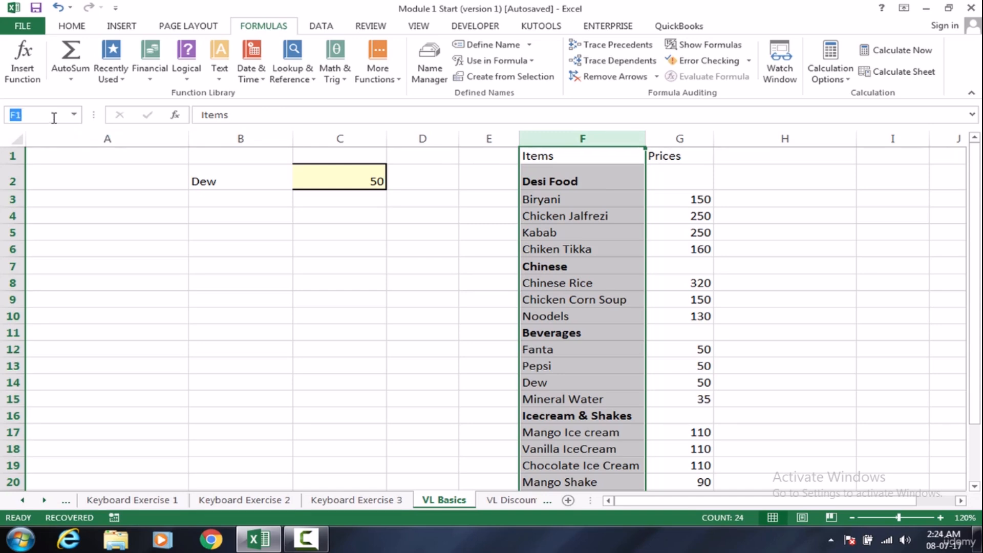
{"action": "type", "text": "menu"}
{"action": "key", "text": "Return"}
{"action": "left_click", "coordinate": [246, 180]}
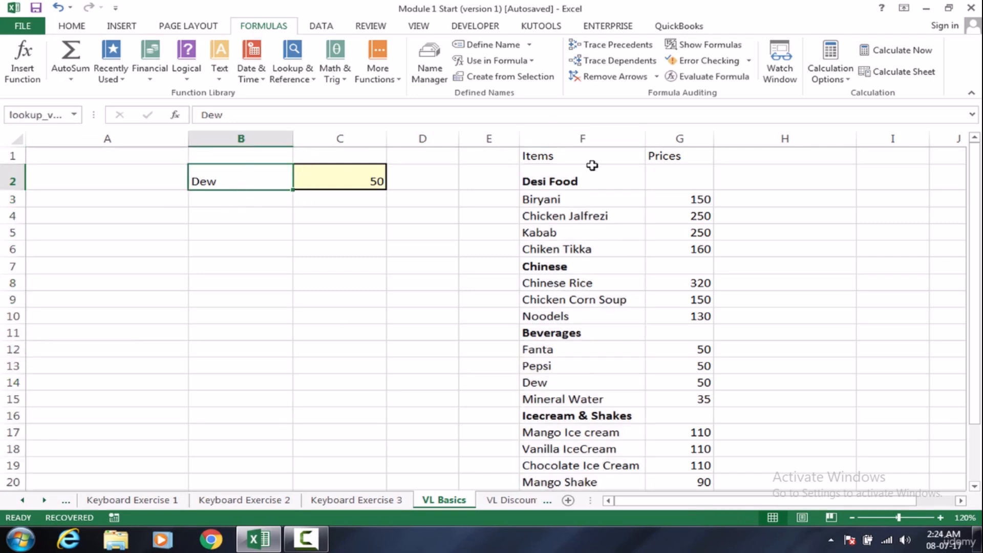
{"action": "left_click", "coordinate": [589, 144]}
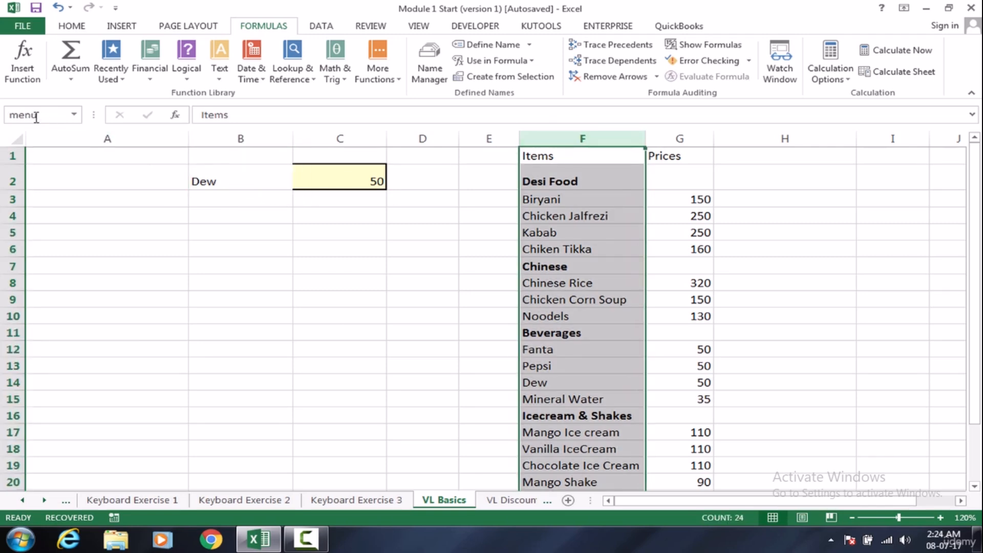
{"action": "left_click", "coordinate": [403, 215]}
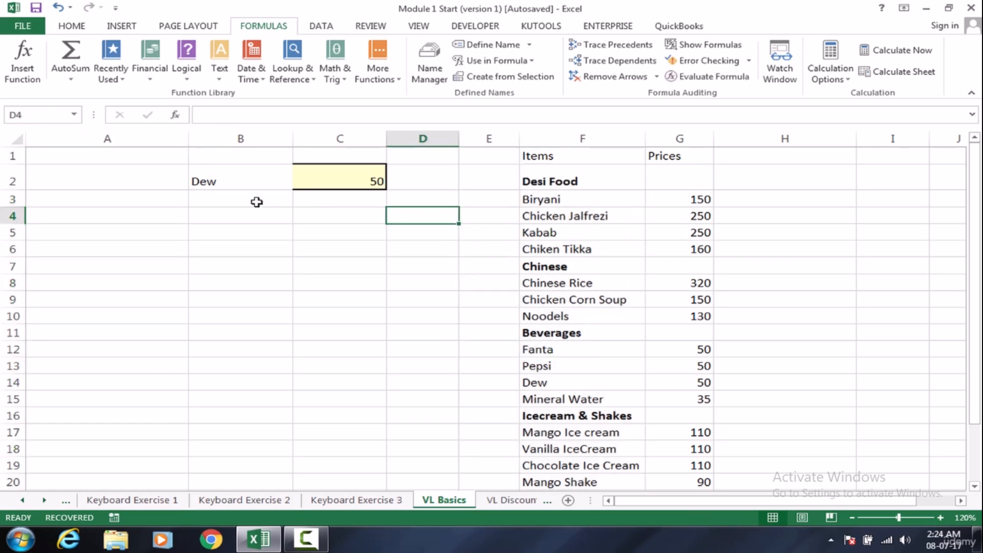
- Start a data validation rule for cell B2 that allows a List, keeping the current Windows color scheme and suppressing that message
{"action": "left_click", "coordinate": [232, 182]}
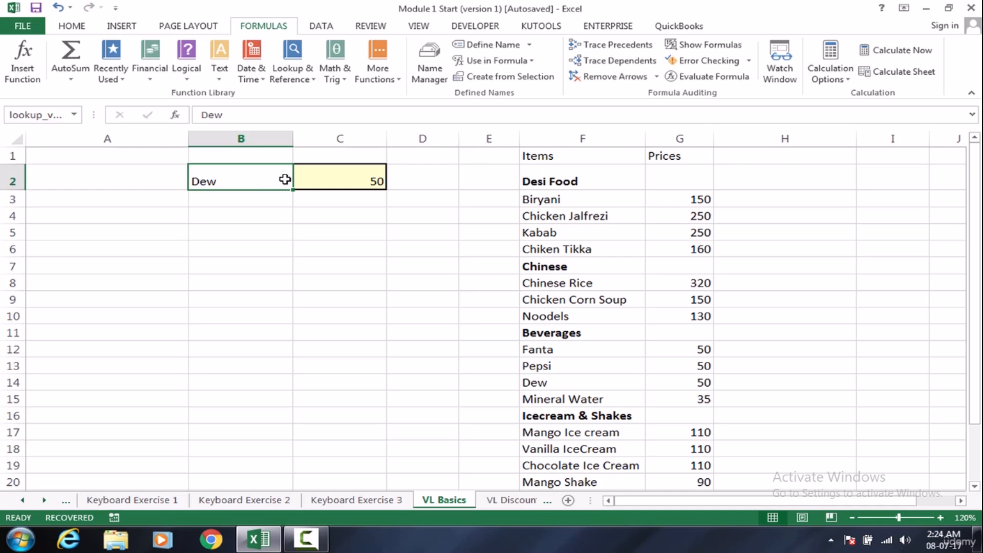
{"action": "left_click", "coordinate": [324, 27]}
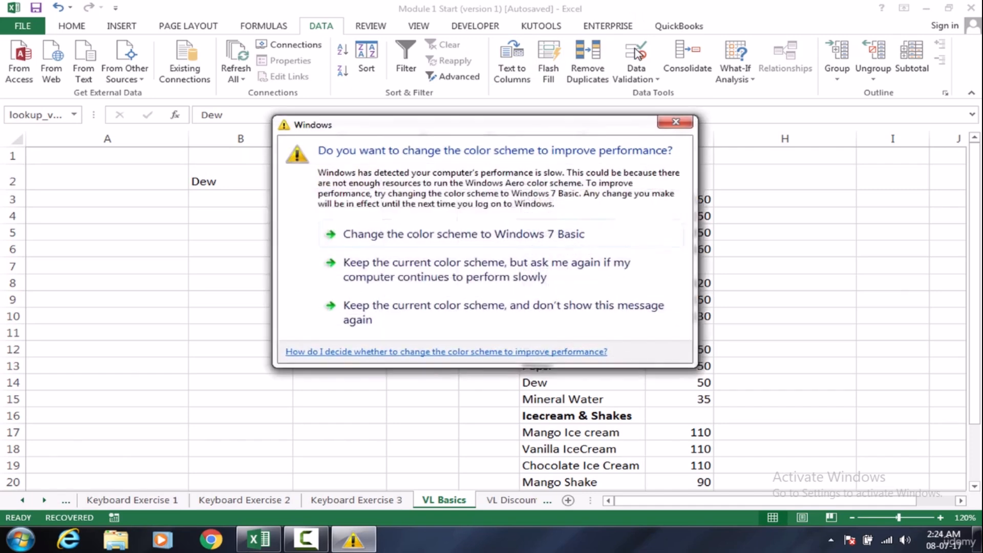
{"action": "left_click", "coordinate": [507, 324]}
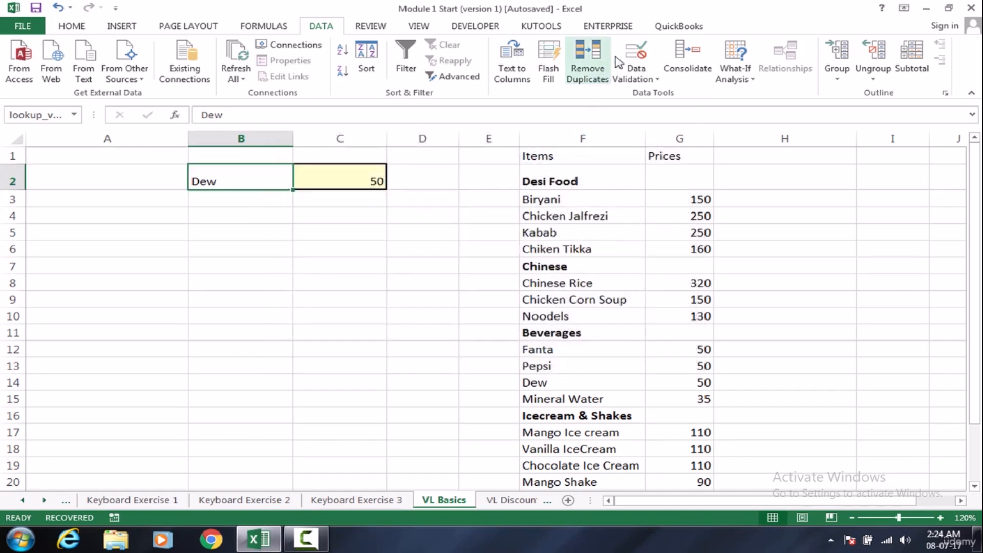
{"action": "left_click", "coordinate": [634, 57]}
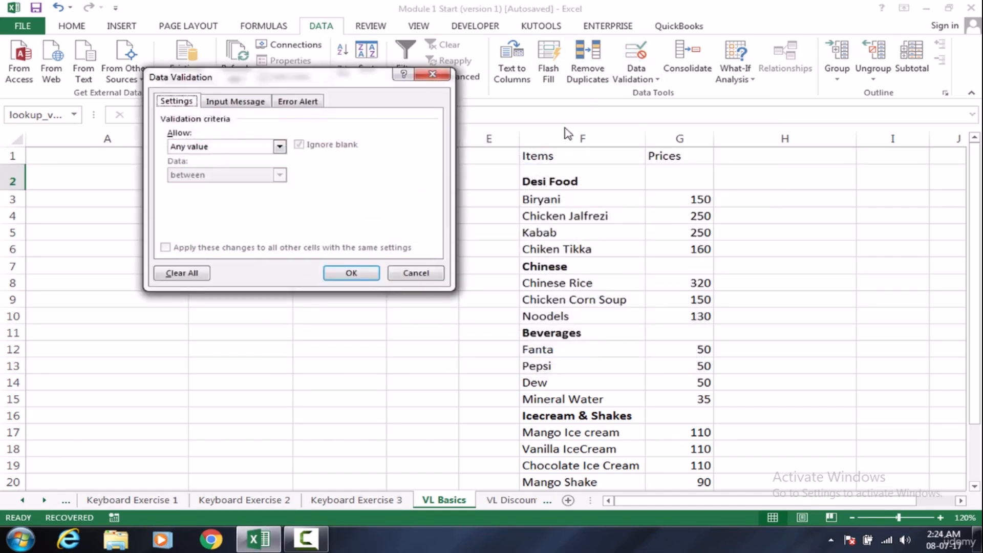
{"action": "left_click_drag", "start_coordinate": [320, 81], "coordinate": [659, 88]}
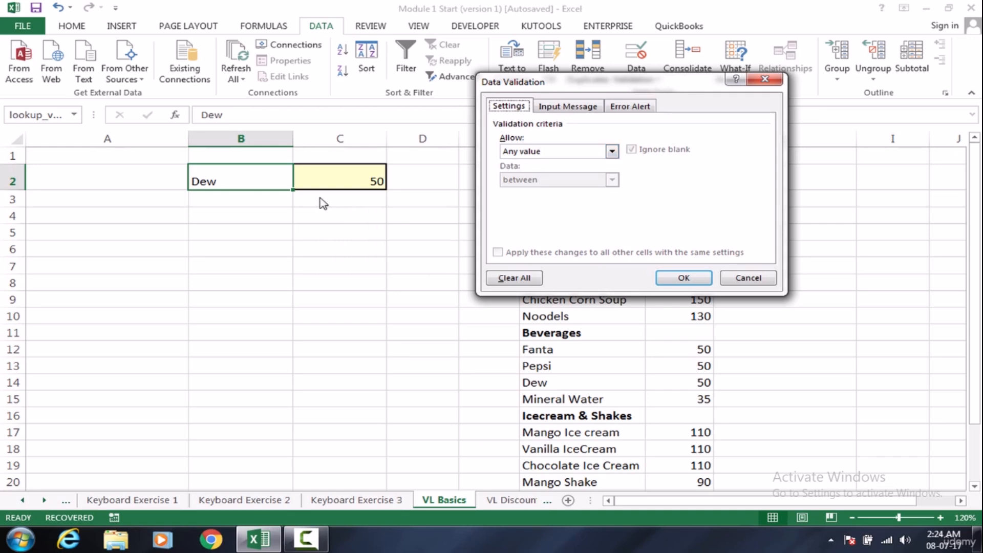
{"action": "left_click", "coordinate": [546, 153]}
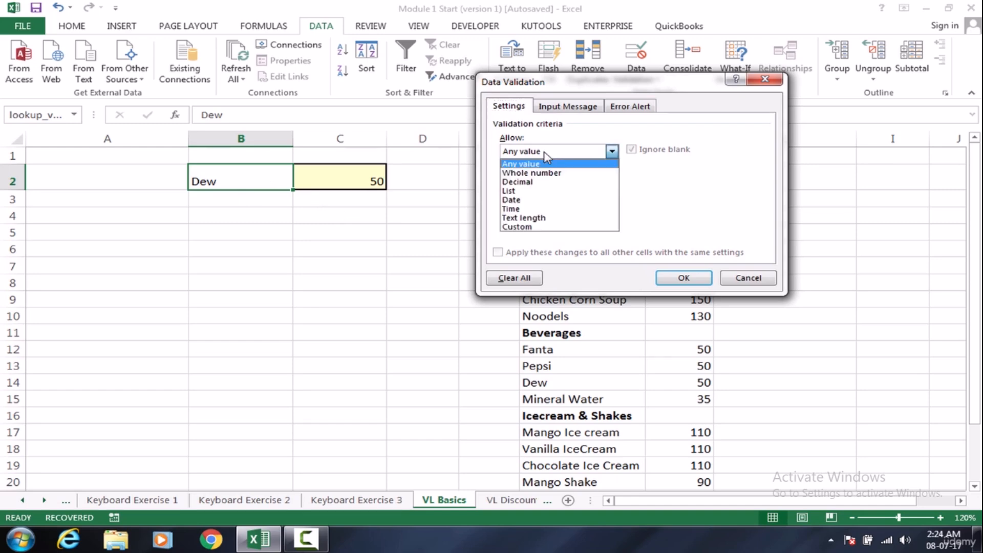
{"action": "left_click", "coordinate": [535, 191]}
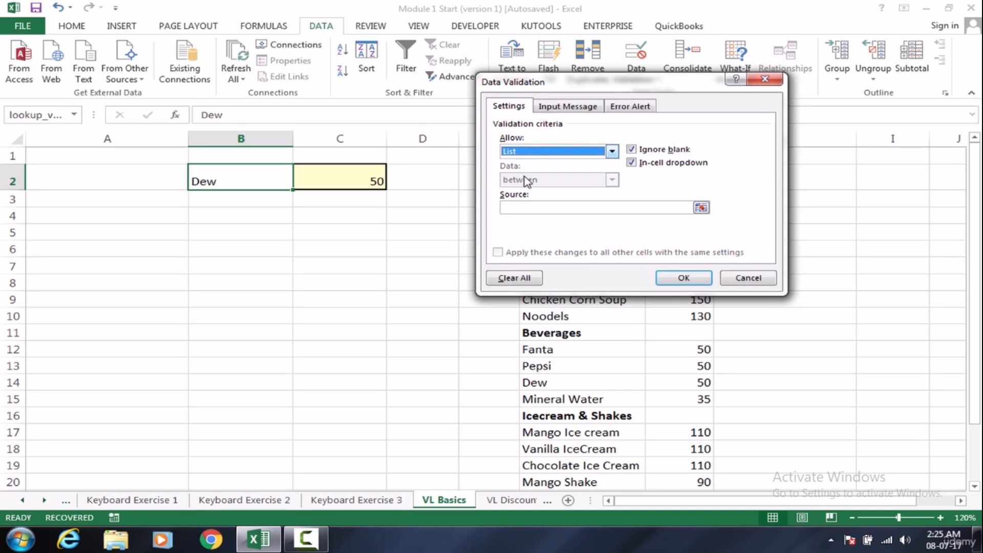
- Set the validation list source to =menu and apply the rule to cell B2
{"action": "left_click", "coordinate": [519, 207]}
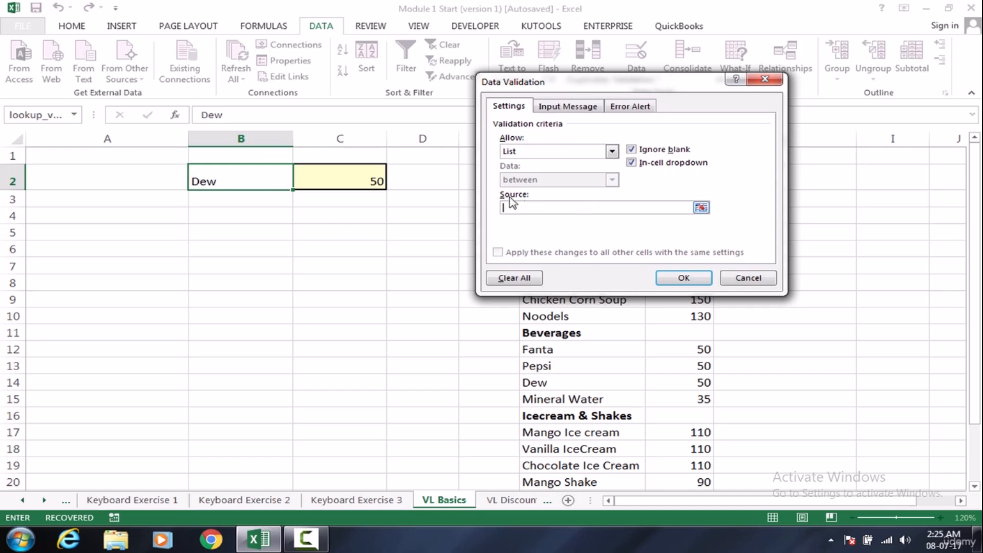
{"action": "left_click", "coordinate": [539, 153]}
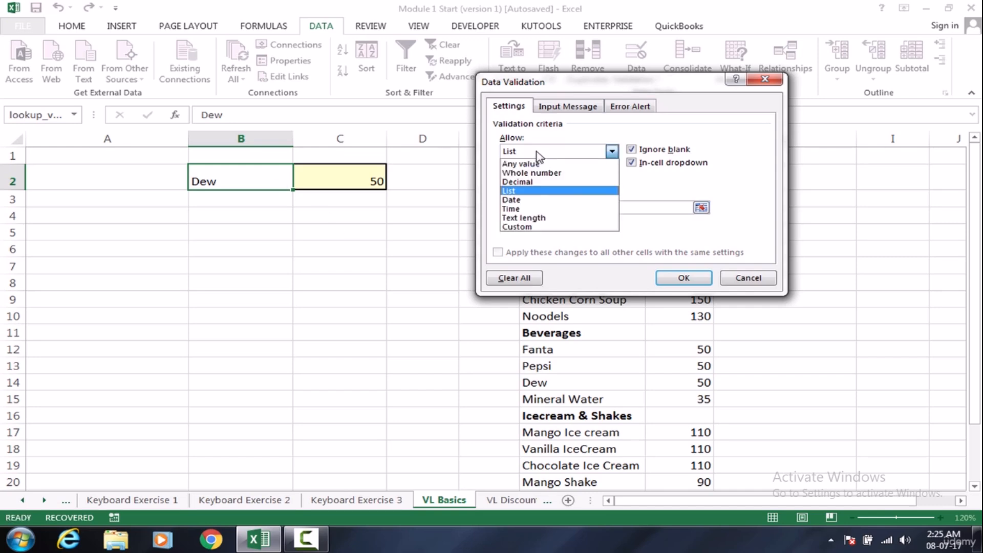
{"action": "left_click", "coordinate": [529, 191]}
{"action": "left_click", "coordinate": [529, 208]}
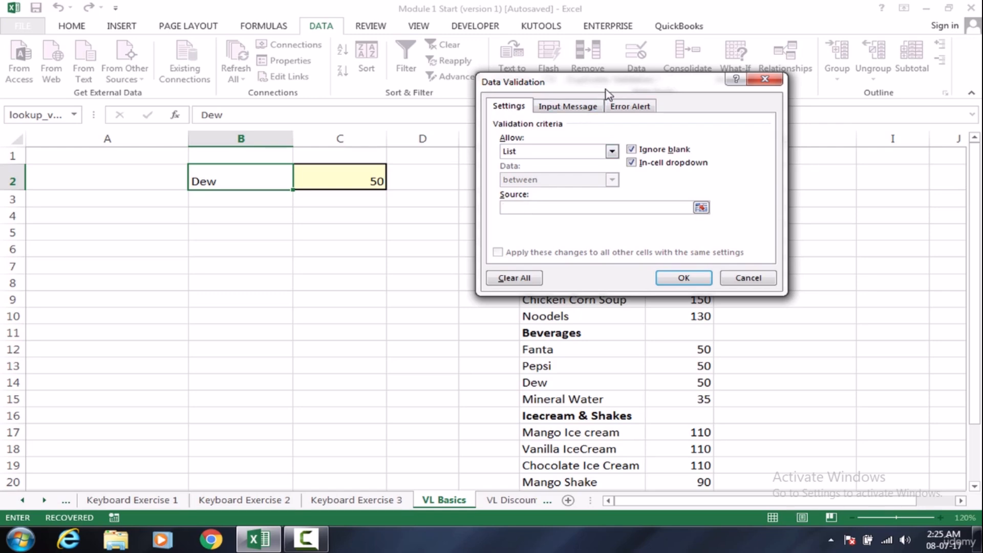
{"action": "type", "text": "=menu"}
{"action": "left_click", "coordinate": [674, 280]}
{"action": "left_click", "coordinate": [228, 264]}
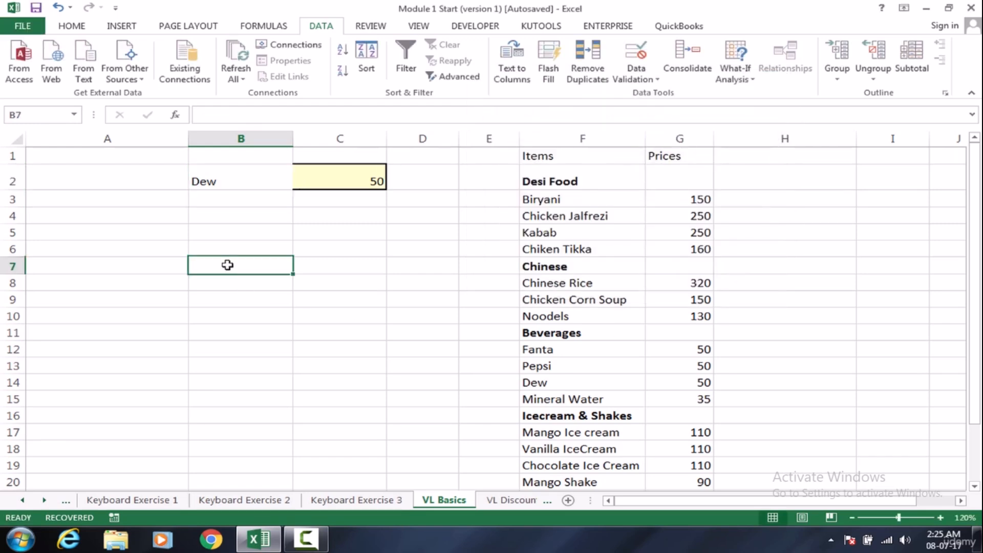
- Browse the dropdown choices in cell B2 and close the list without picking an item
{"action": "left_click", "coordinate": [259, 185]}
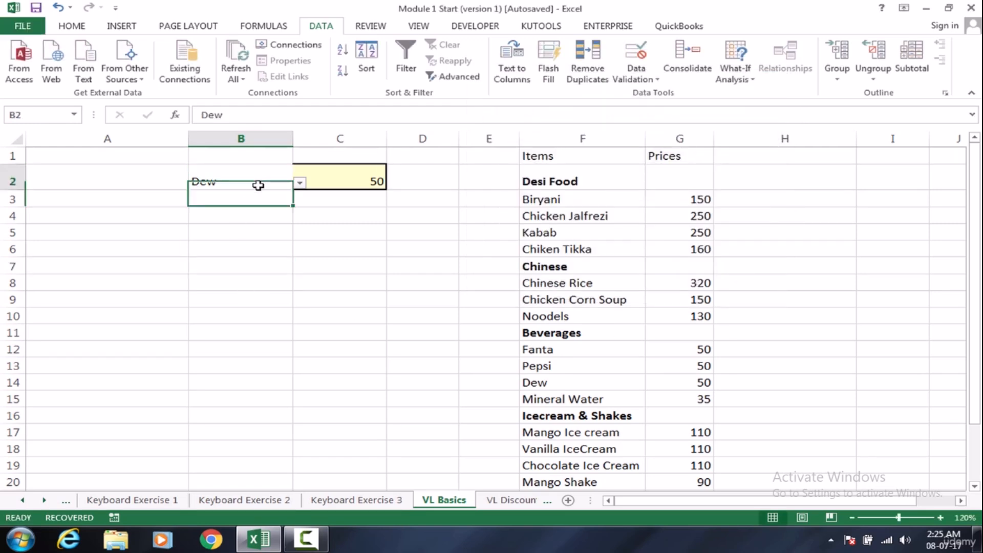
{"action": "left_click", "coordinate": [300, 185]}
{"action": "left_click_drag", "start_coordinate": [299, 249], "coordinate": [298, 229]}
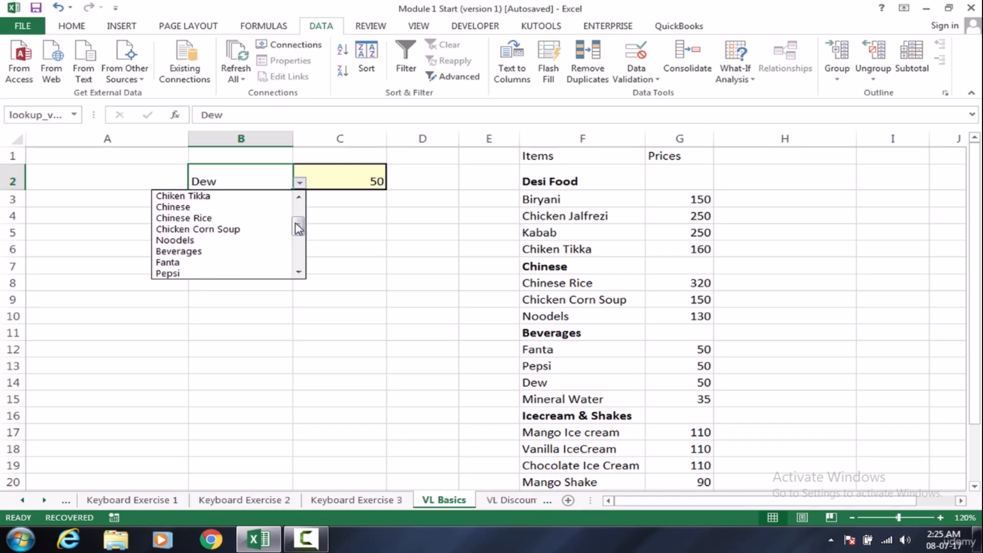
{"action": "key", "text": "Escape"}
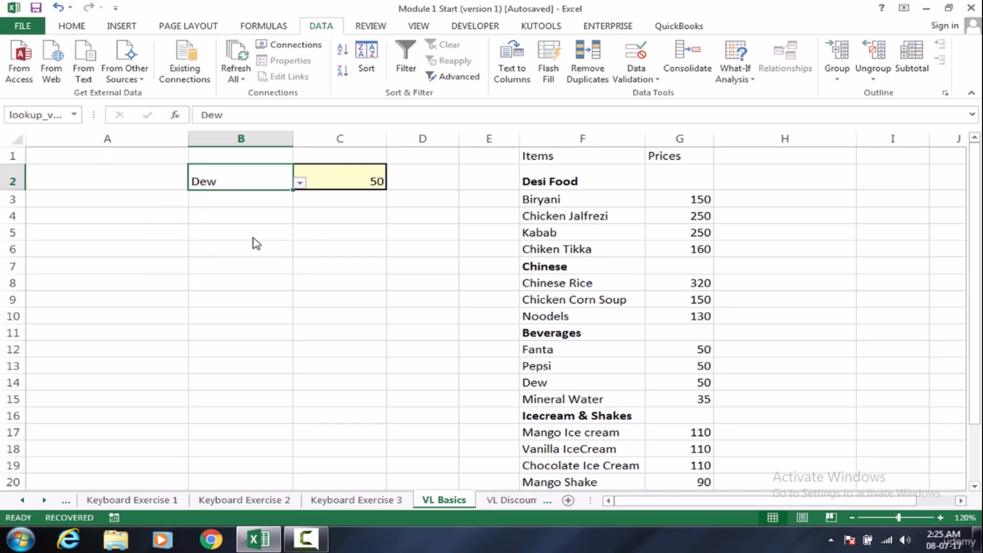
- Test the dropdown in cell B2 by choosing several items in turn, including Noodels, Mango Shake, Pinacolada Shake and Strawberry Shake
{"action": "left_click", "coordinate": [300, 184]}
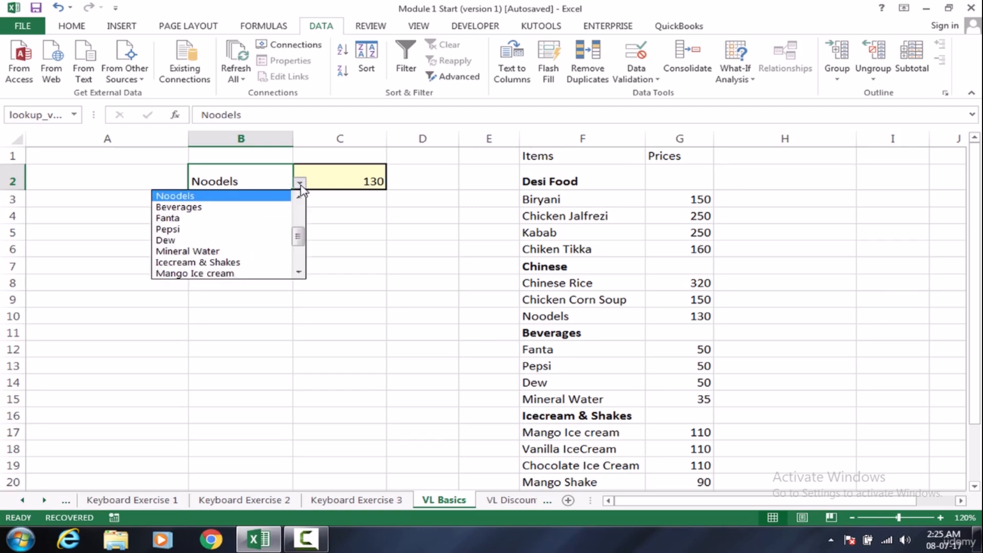
{"action": "left_click", "coordinate": [268, 251]}
{"action": "left_click", "coordinate": [299, 183]}
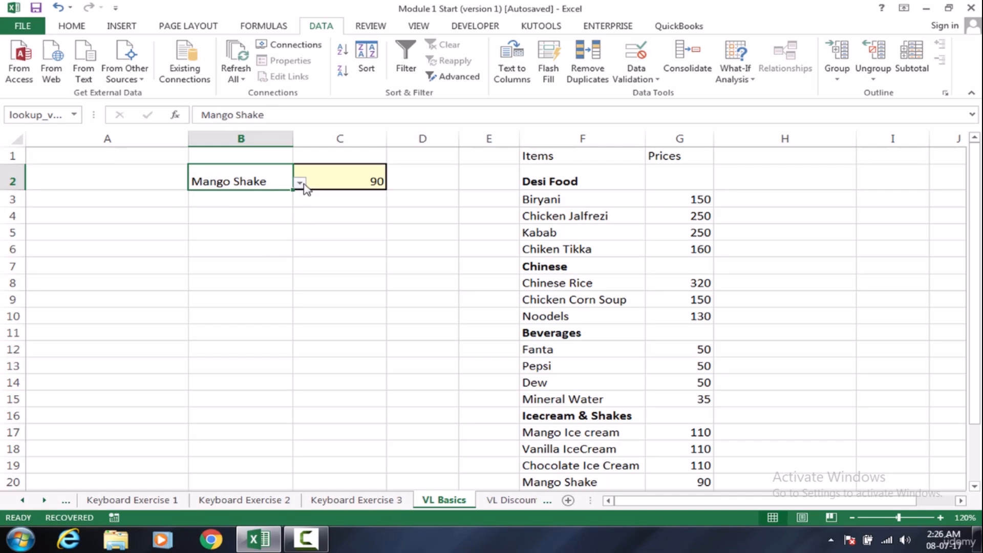
{"action": "left_click", "coordinate": [299, 182]}
{"action": "left_click", "coordinate": [277, 250]}
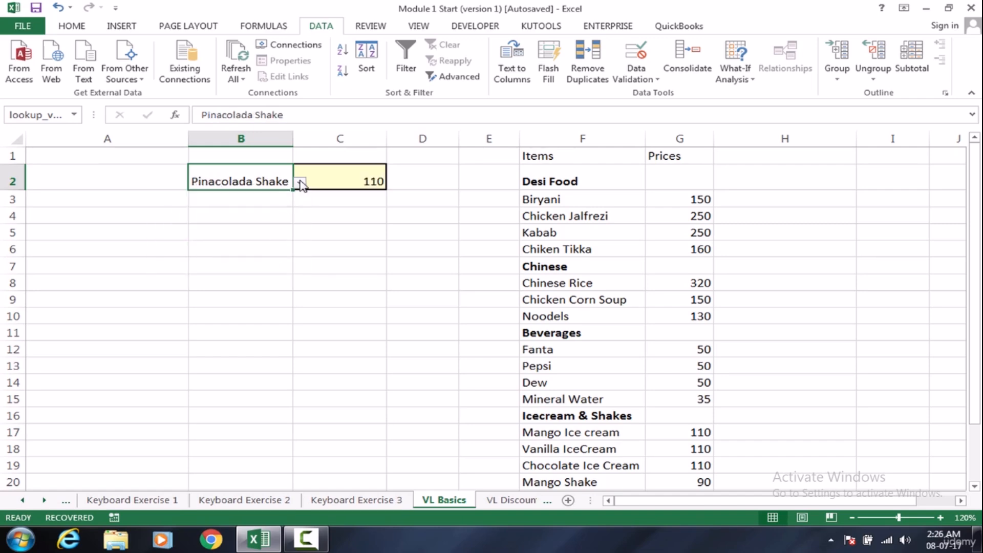
{"action": "left_click", "coordinate": [300, 182]}
{"action": "left_click", "coordinate": [271, 239]}
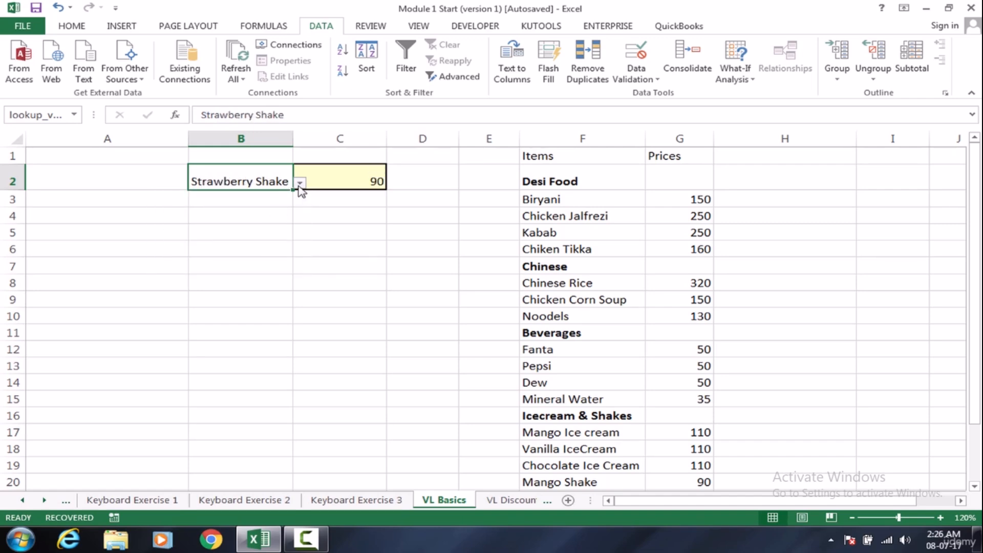
- Choose Kabab from the dropdown list in cell B2
{"action": "left_click", "coordinate": [299, 183]}
{"action": "scroll", "coordinate": [301, 230], "scroll_direction": "up", "scroll_amount": 2}
{"action": "scroll", "coordinate": [297, 220], "scroll_direction": "up", "scroll_amount": 3}
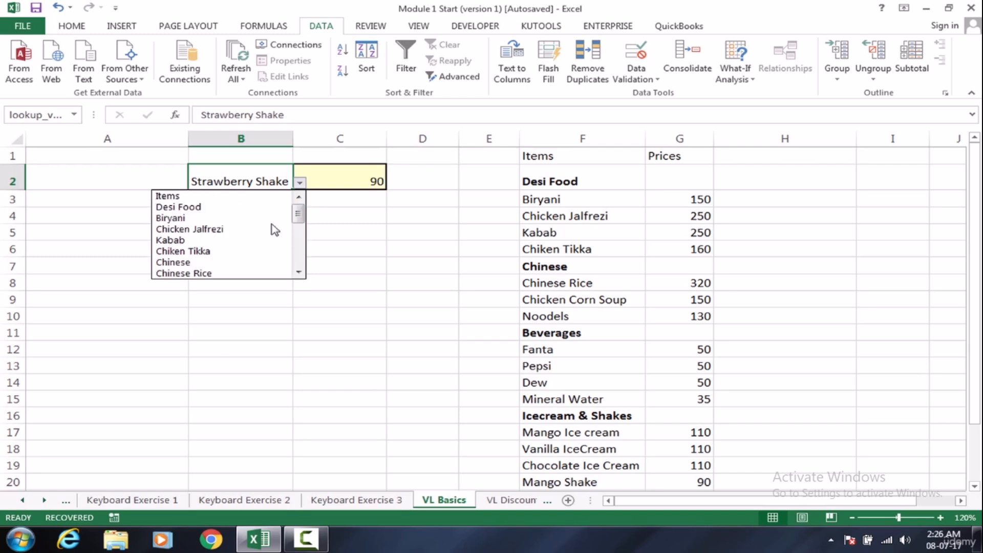
{"action": "left_click", "coordinate": [237, 240]}
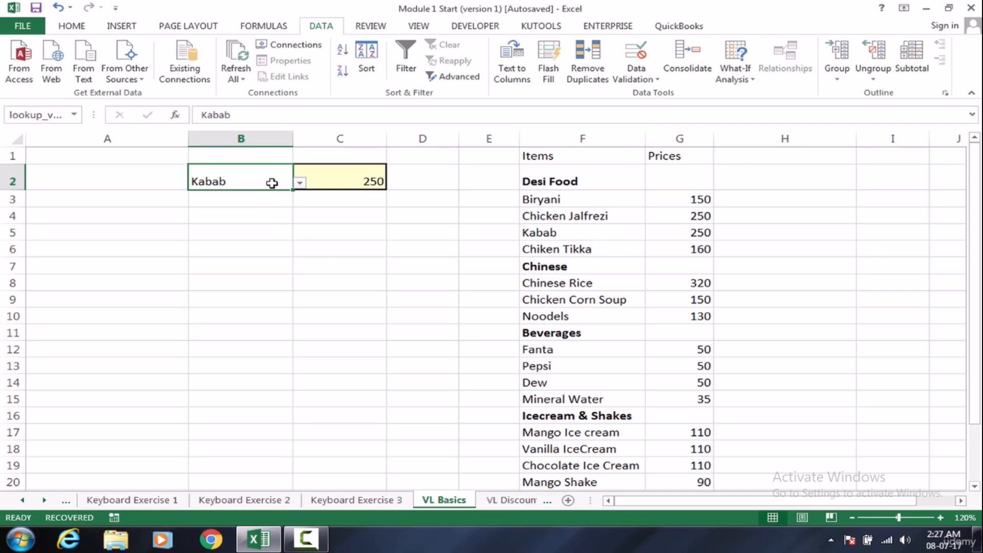
- Enter the unlisted text biryaani in cell B2 and check the item names at the end of the Items column
{"action": "type", "text": "bi"}
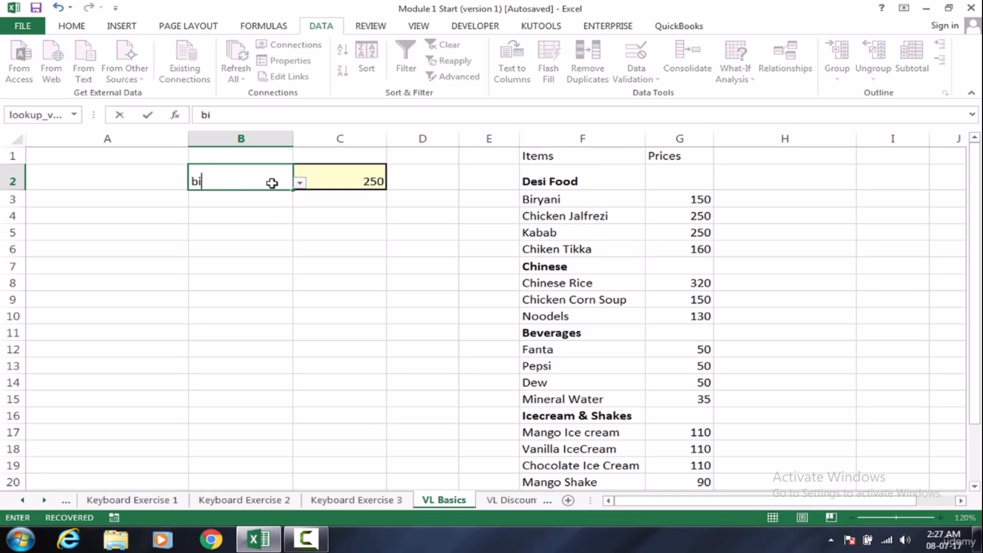
{"action": "type", "text": "ryaani"}
{"action": "key", "text": "Return"}
{"action": "left_click", "coordinate": [268, 183]}
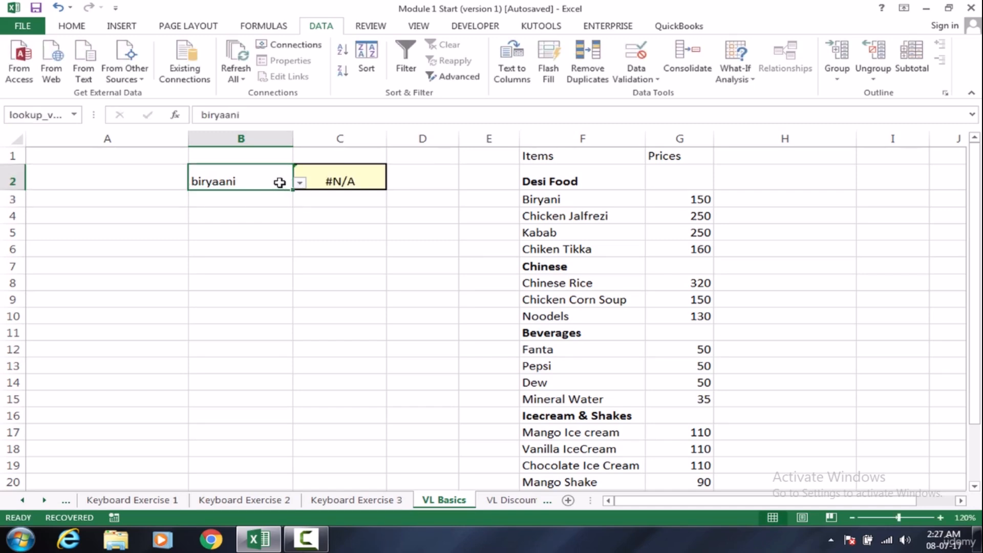
{"action": "key", "text": "Page_Down"}
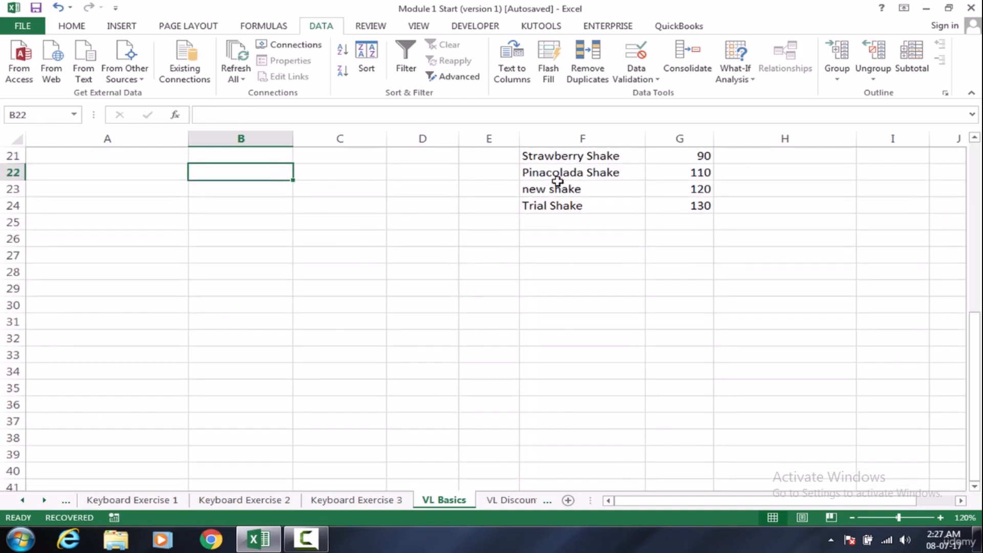
{"action": "left_click_drag", "start_coordinate": [976, 425], "coordinate": [953, 4]}
{"action": "left_click", "coordinate": [256, 177]}
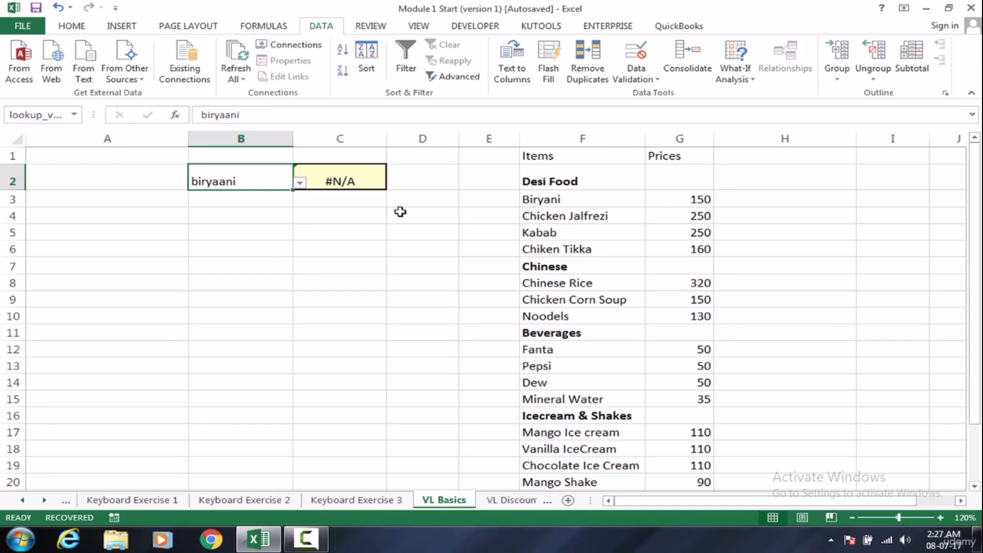
- Enter the unlisted text shake in cell B2 and view the dropdown choices without picking one
{"action": "type", "text": "shaj"}
{"action": "key", "text": "BackSpace"}
{"action": "type", "text": "ke"}
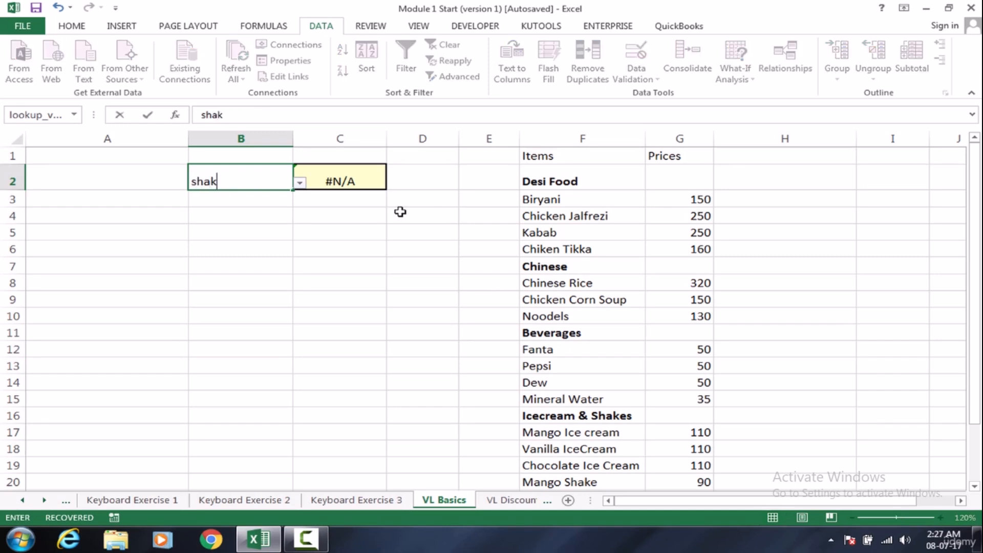
{"action": "key", "text": "Return"}
{"action": "left_click", "coordinate": [274, 187]}
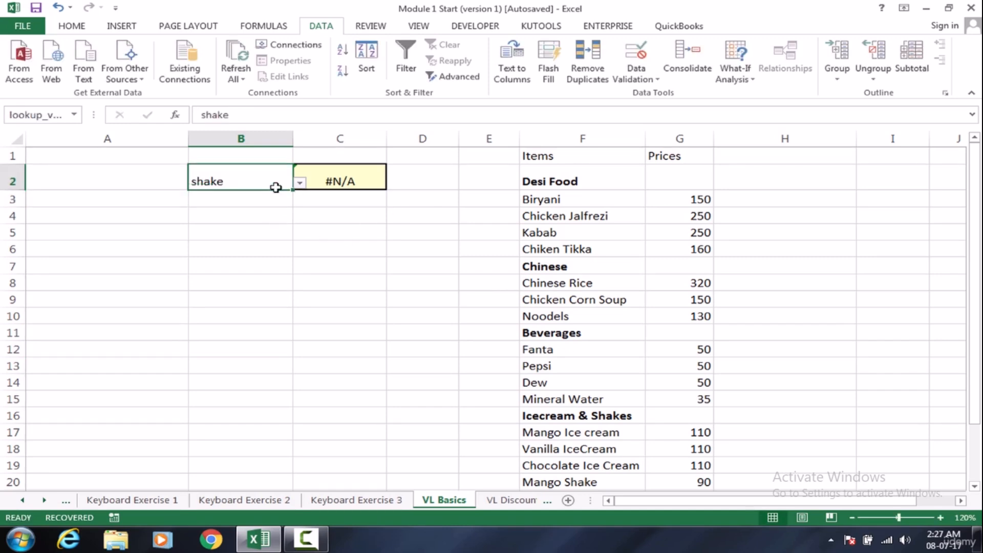
{"action": "left_click", "coordinate": [300, 184]}
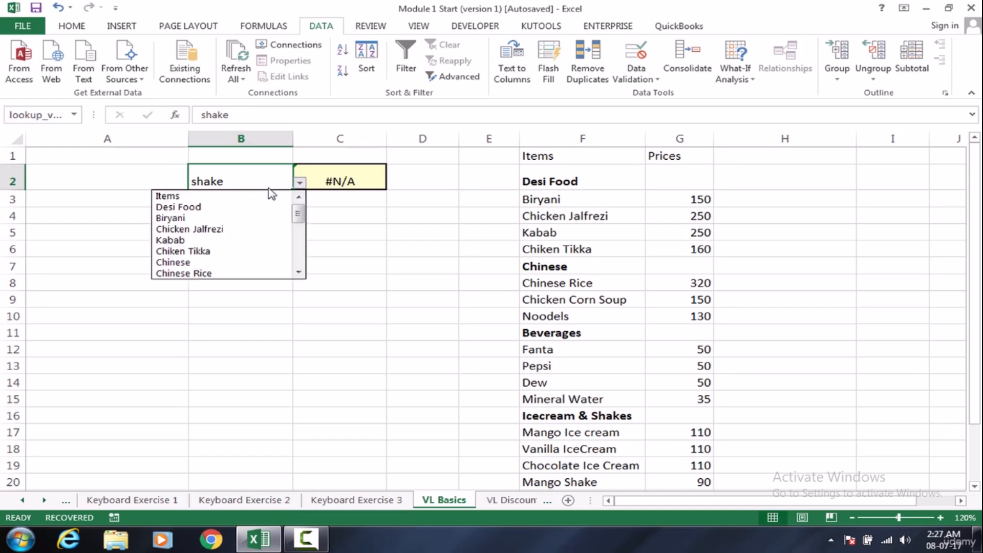
{"action": "left_click", "coordinate": [281, 185]}
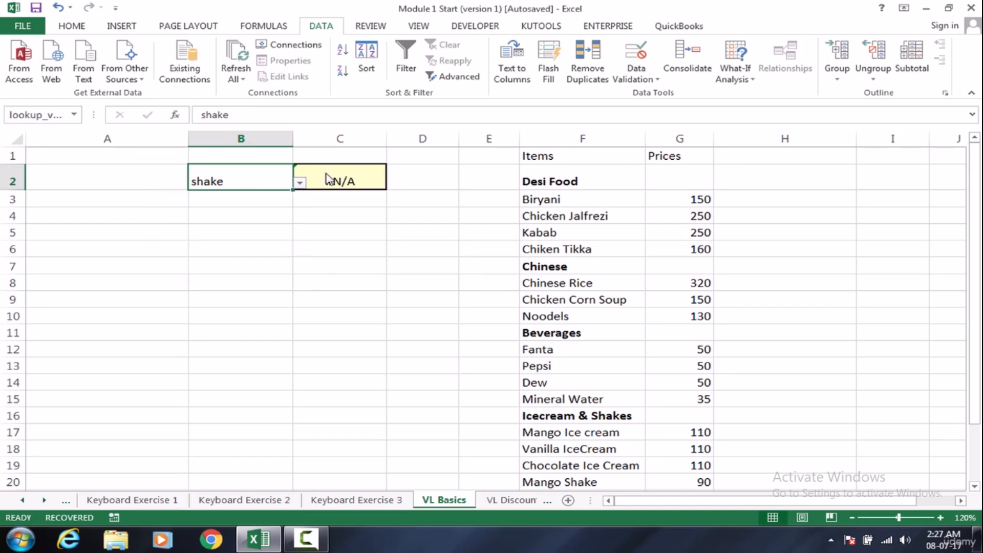
- Review cell B2's data validation criteria, including the allowed types, the input message and the error alert options
{"action": "left_click", "coordinate": [636, 59]}
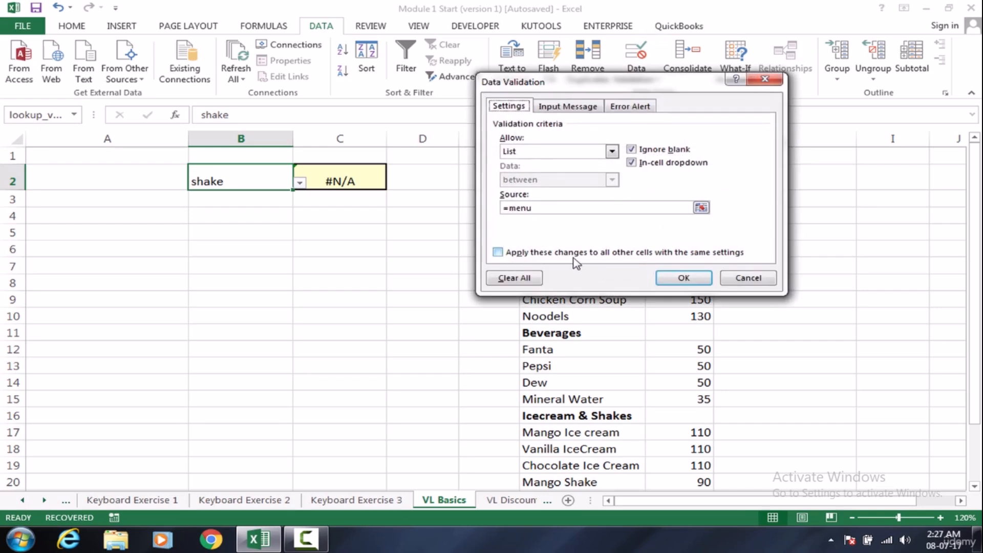
{"action": "left_click", "coordinate": [610, 152]}
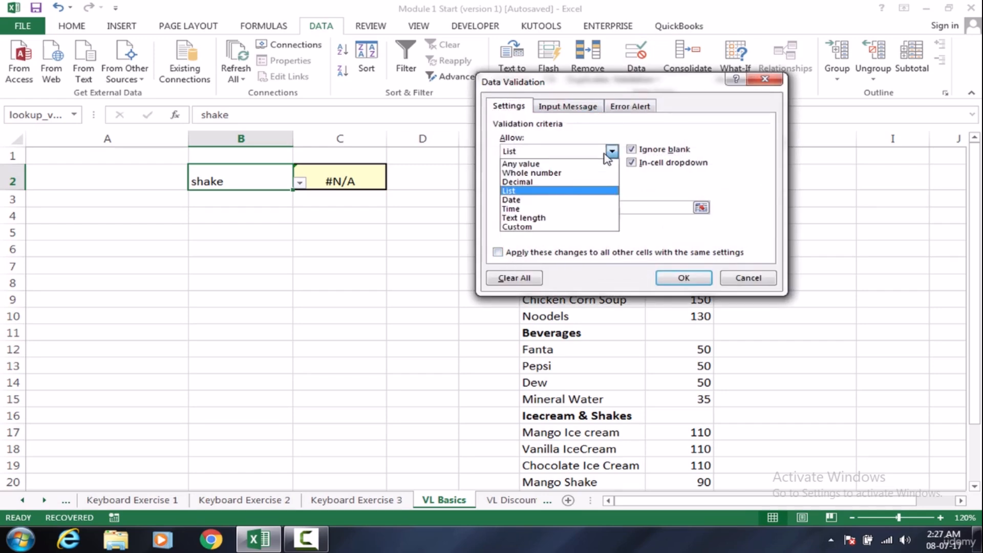
{"action": "left_click", "coordinate": [609, 152]}
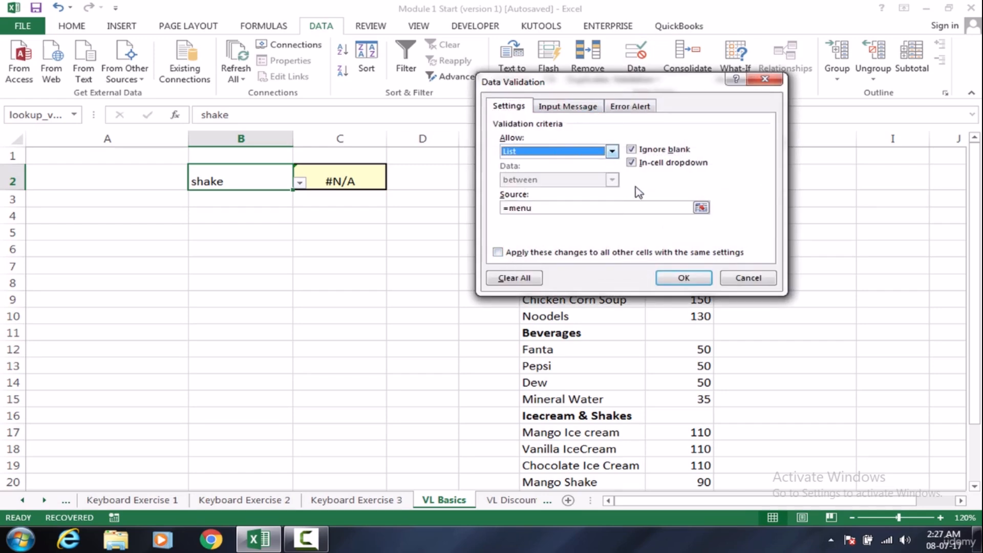
{"action": "left_click", "coordinate": [585, 108]}
{"action": "left_click", "coordinate": [629, 108]}
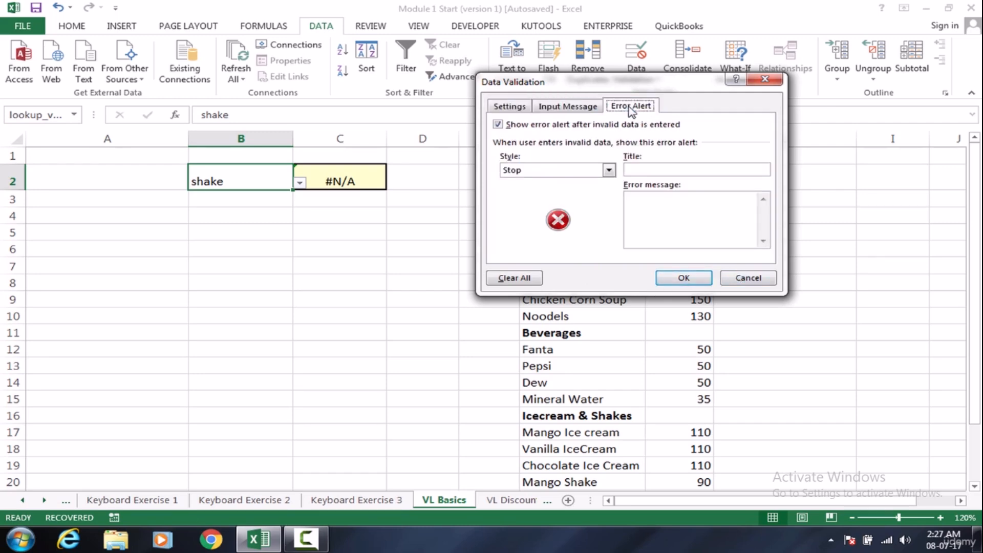
{"action": "left_click", "coordinate": [643, 168]}
{"action": "left_click", "coordinate": [508, 107]}
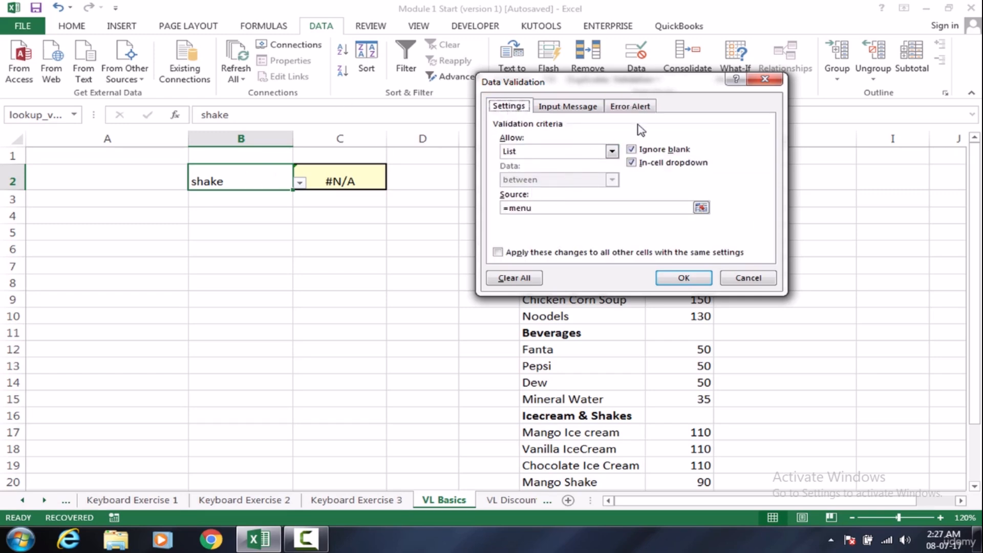
- Give cell B2's validation error alert the title caution and the message invalid data, and apply the rule
{"action": "left_click", "coordinate": [640, 106]}
{"action": "type", "text": "caution"}
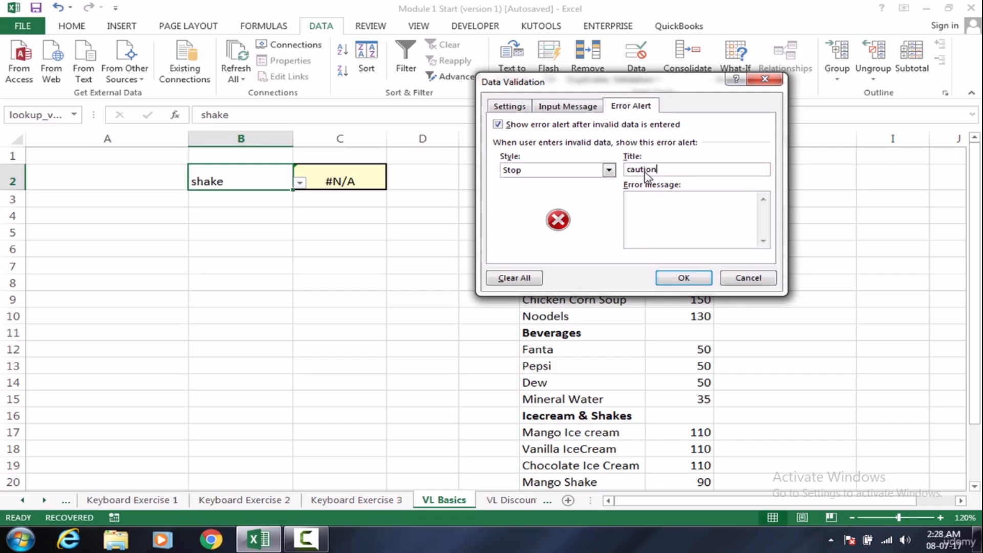
{"action": "left_click", "coordinate": [665, 226]}
{"action": "type", "text": "invalid data"}
{"action": "left_click", "coordinate": [684, 276]}
- Enter the unlisted text mango in cell B2 to test the error alert
{"action": "left_click", "coordinate": [306, 213]}
{"action": "left_click", "coordinate": [258, 173]}
{"action": "type", "text": "mango"}
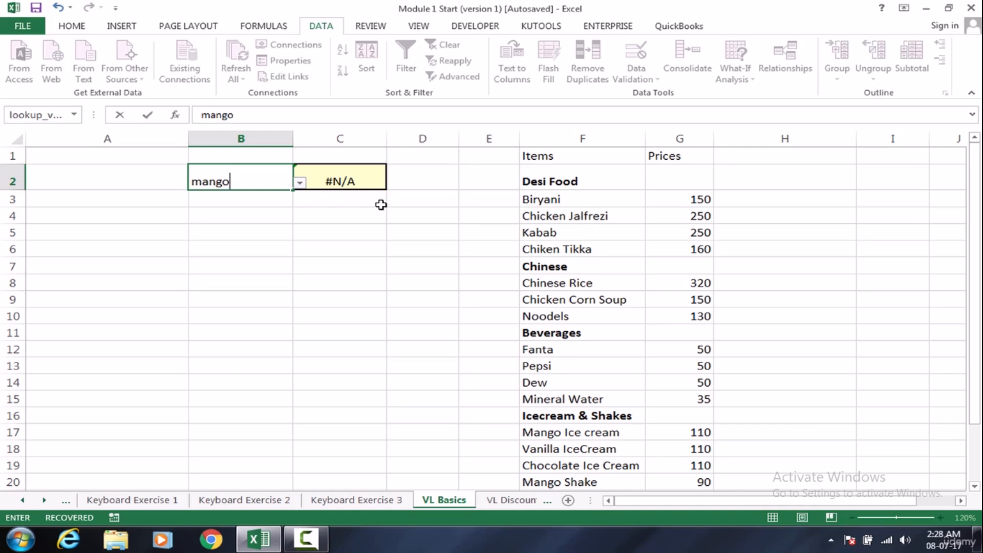
{"action": "key", "text": "Return"}
{"action": "left_click", "coordinate": [261, 182]}
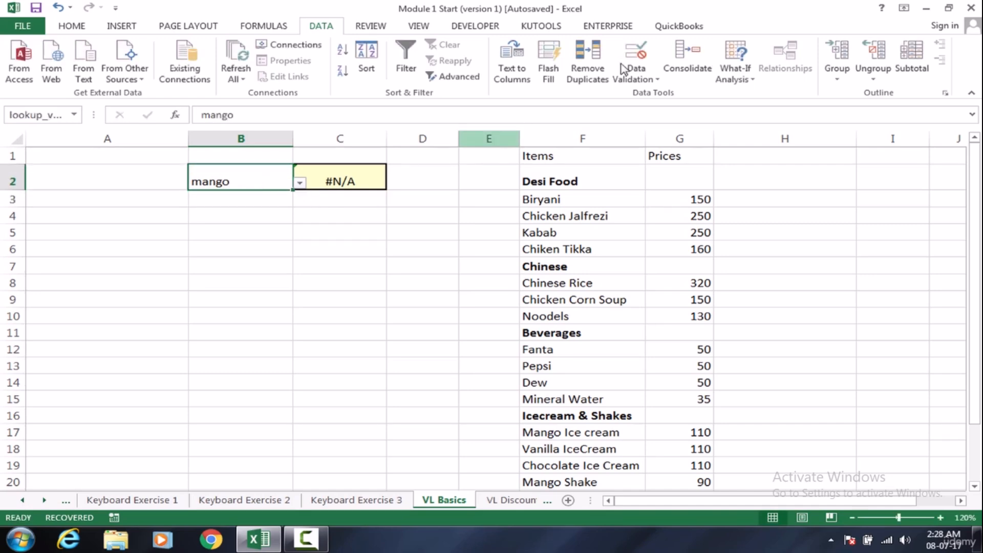
- Recheck the error alert settings of cell B2's data validation and leave them without making changes
{"action": "left_click", "coordinate": [631, 51]}
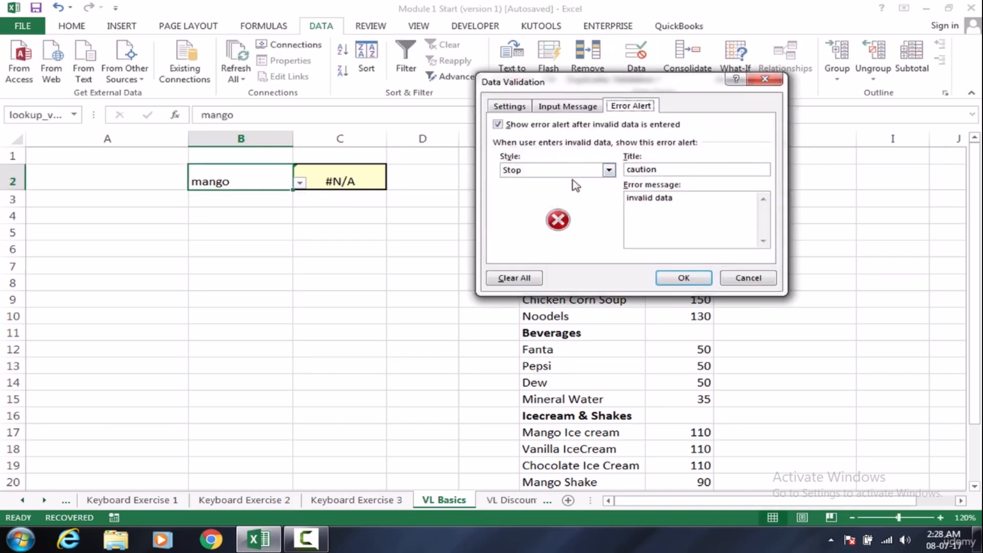
{"action": "left_click", "coordinate": [739, 282]}
{"action": "key", "text": "Return"}
{"action": "left_click", "coordinate": [272, 250]}
{"action": "left_click", "coordinate": [250, 171]}
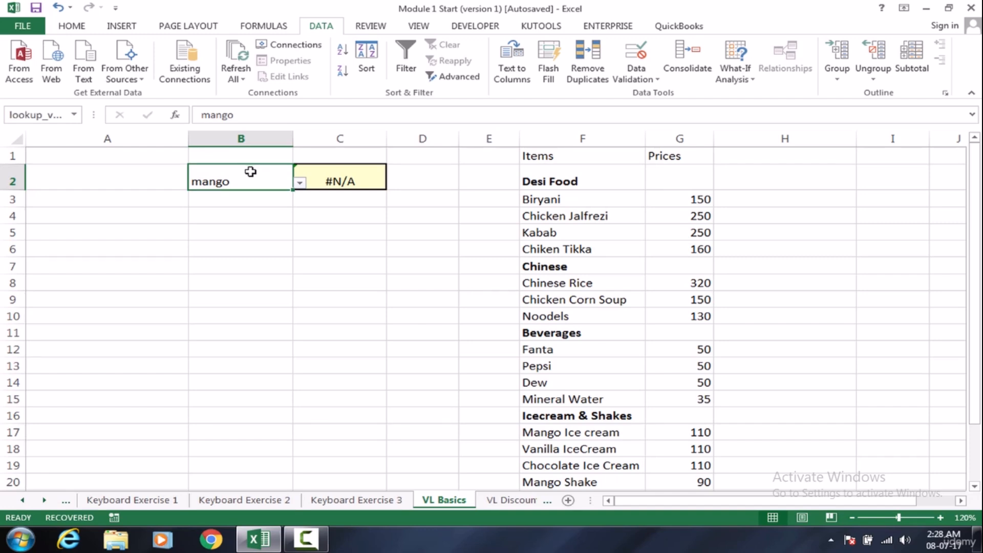
{"action": "left_click", "coordinate": [302, 535]}
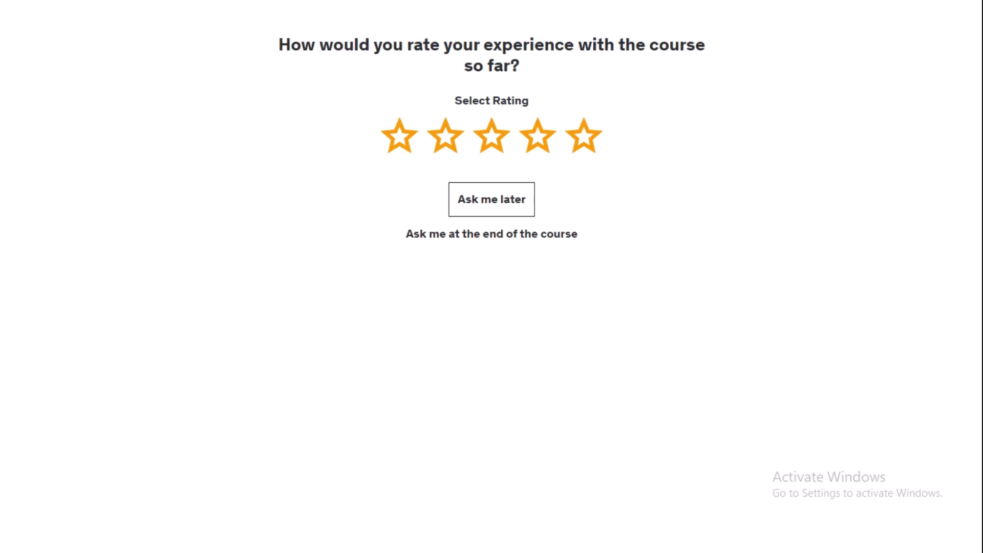